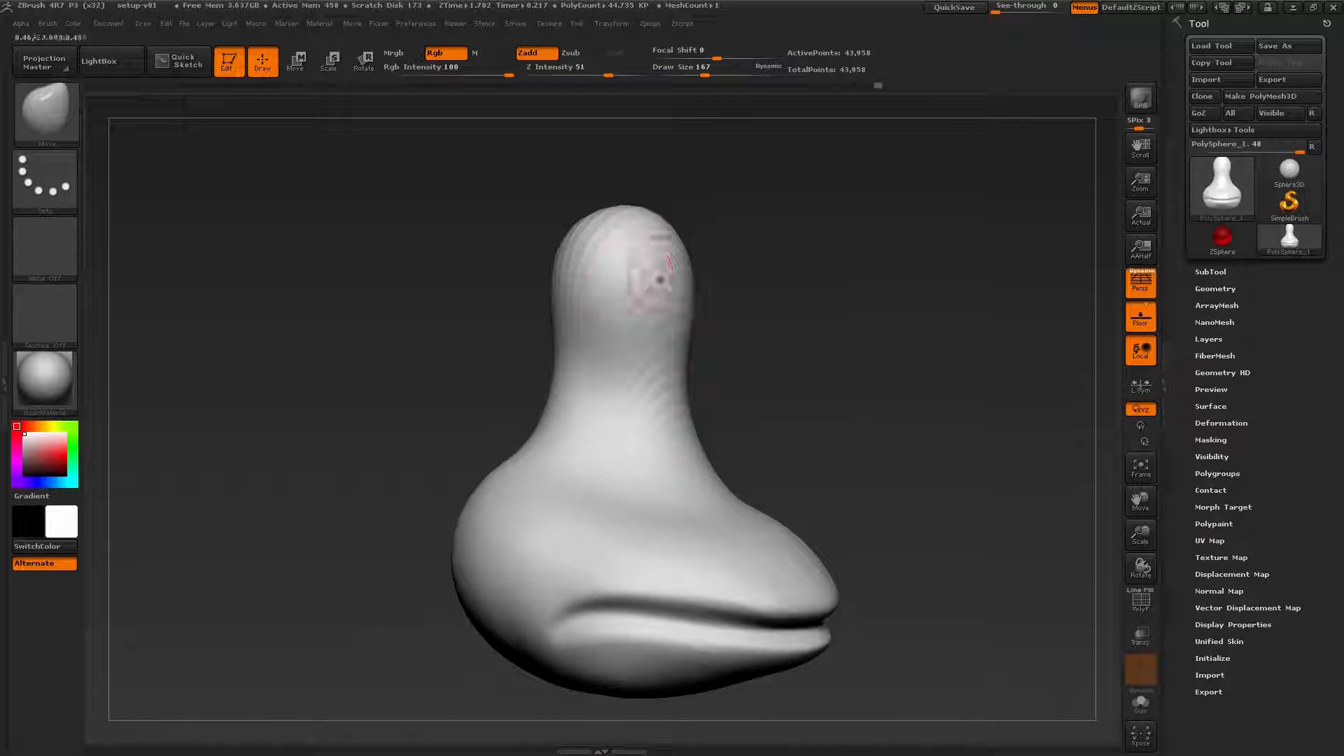
# Paint a rounded mask patch on the side of the head's upper stalk with a draw size of 136.
pyautogui.moveTo(878, 294); pyautogui.dragTo(834, 290)
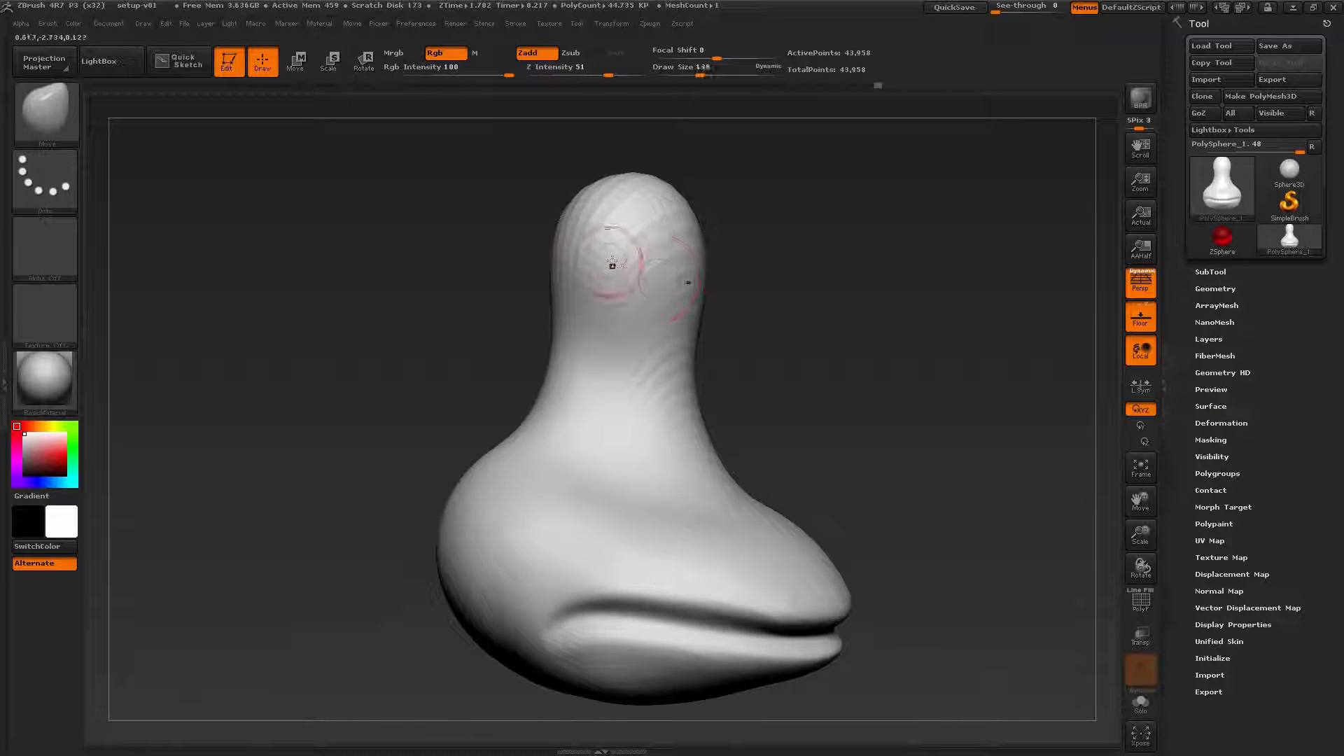
pyautogui.press('b')
pyautogui.press('s')
pyautogui.press('t')
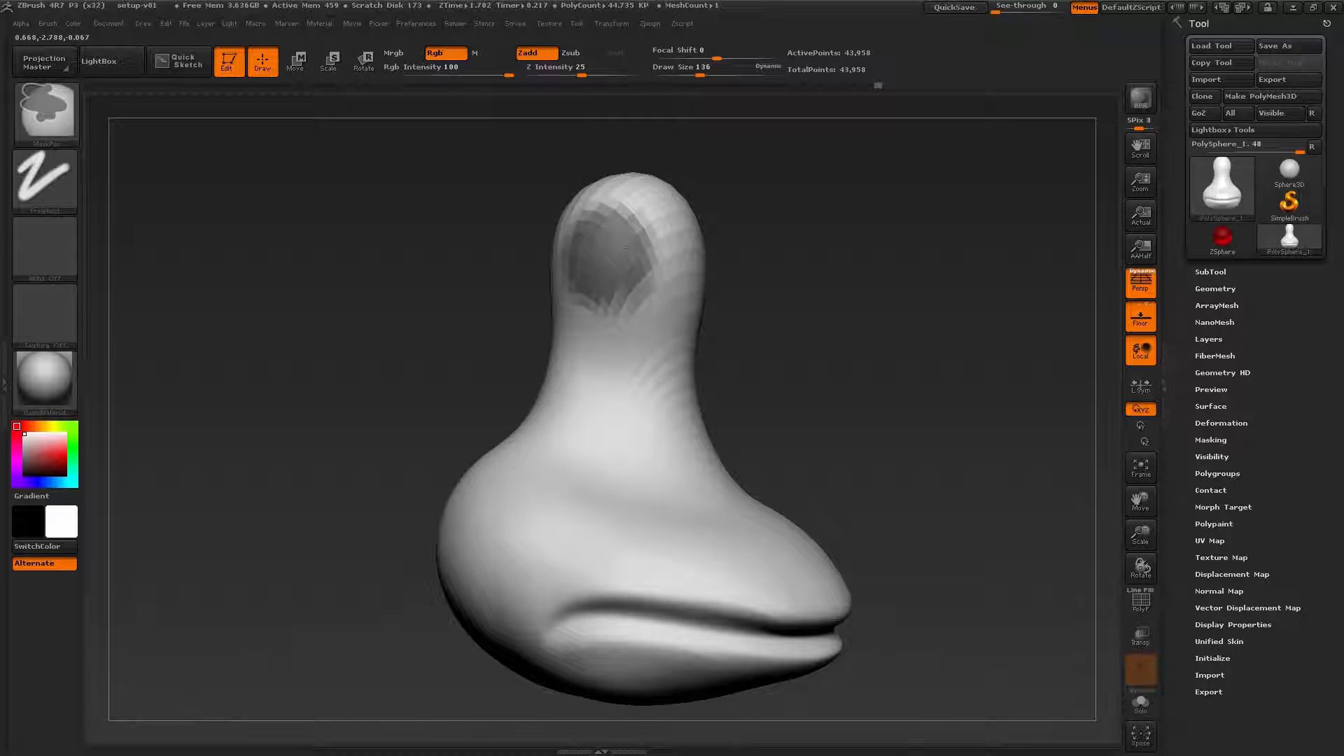
pyautogui.moveTo(840, 294)
pyautogui.mouseDown()
pyautogui.moveTo(672, 294)
pyautogui.moveTo(844, 273)
pyautogui.moveTo(786, 262)
pyautogui.moveTo(901, 267)
pyautogui.moveTo(819, 293)
pyautogui.mouseUp()
pyautogui.keyDown('ctrl'); pyautogui.moveTo(819, 293); pyautogui.dragTo(770, 280, button='right'); pyautogui.keyUp('ctrl')
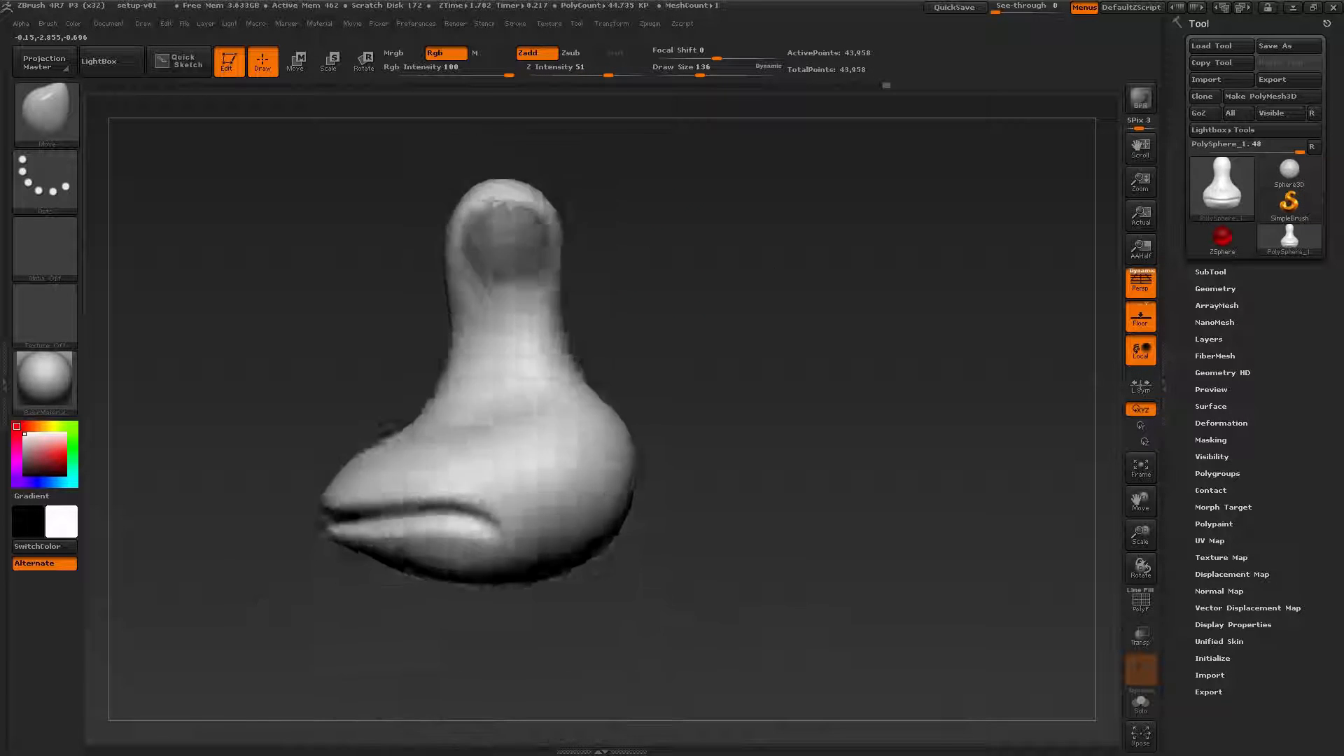
# Invert the mask so that only the two side patches are editable and enlarge the draw size to 695.
pyautogui.moveTo(770, 280); pyautogui.dragTo(873, 321)
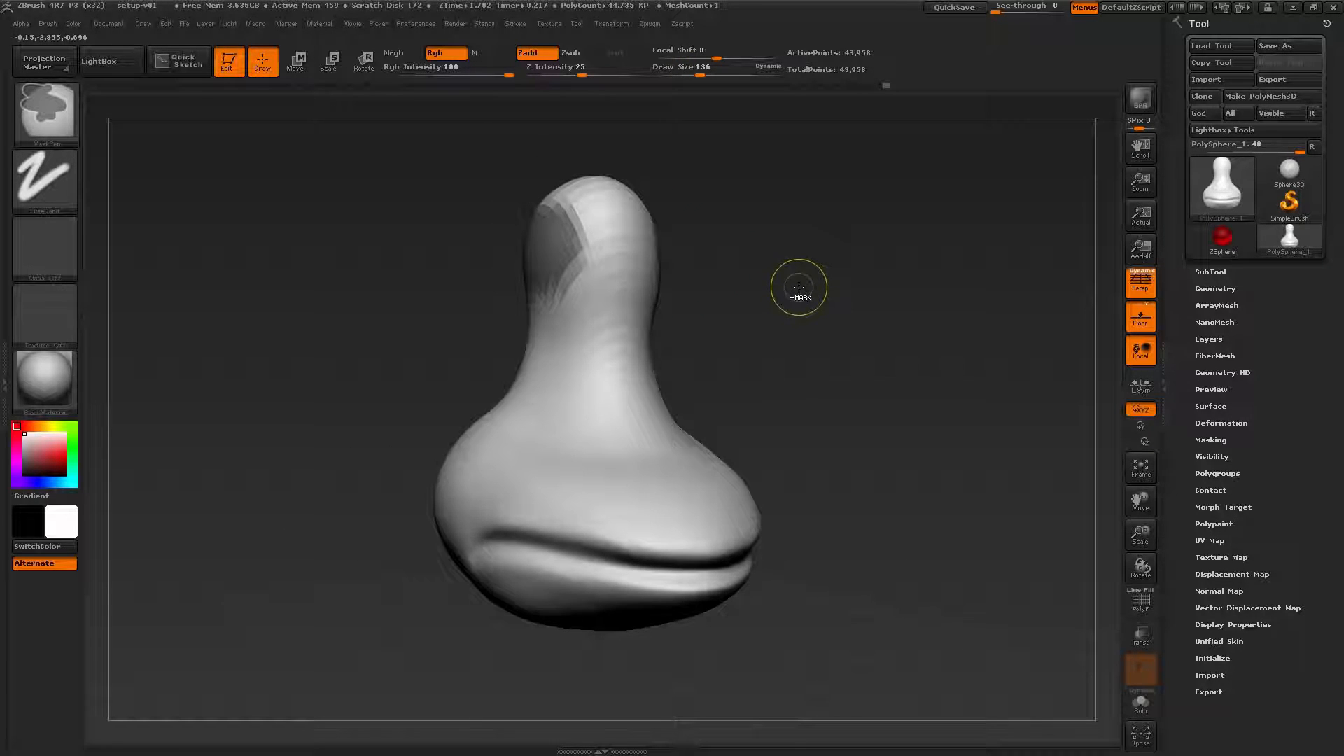
pyautogui.keyDown('ctrl'); pyautogui.click(805, 308); pyautogui.keyUp('ctrl')
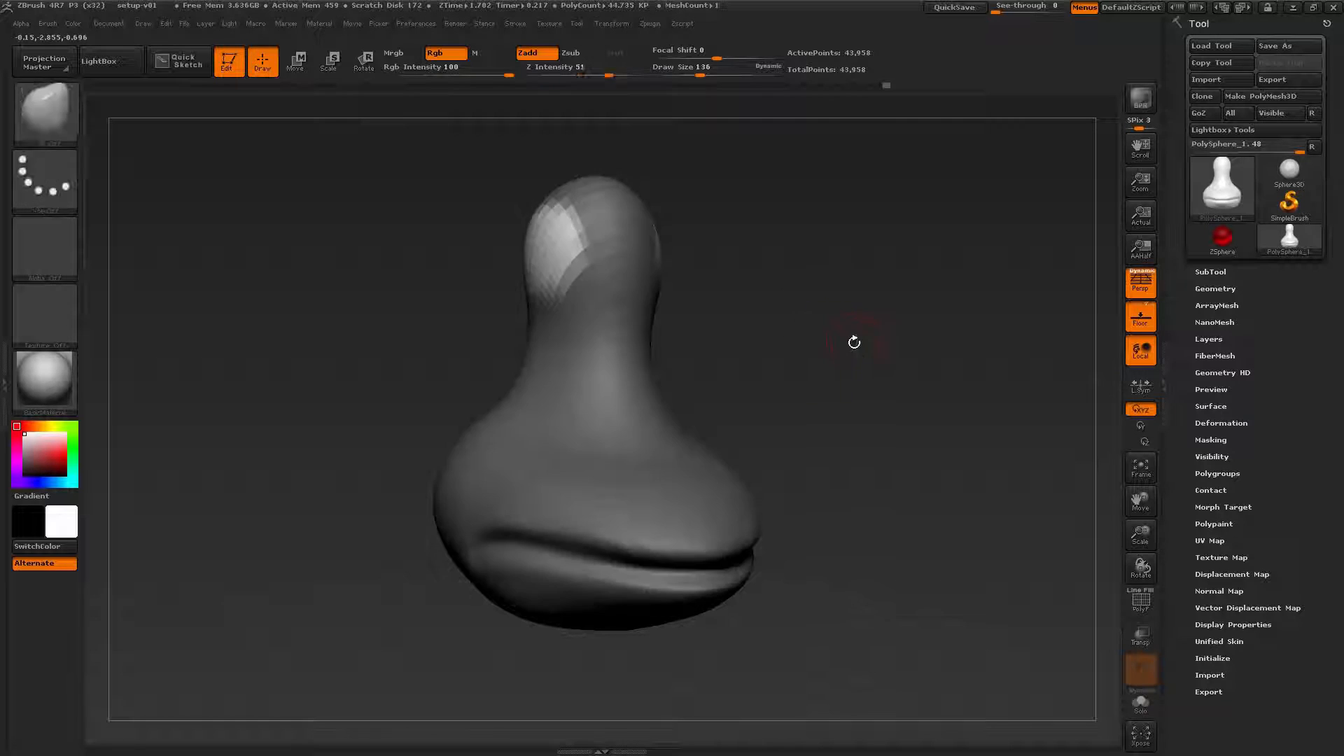
pyautogui.moveTo(854, 342)
pyautogui.mouseDown()
pyautogui.moveTo(828, 343)
pyautogui.moveTo(862, 344)
pyautogui.mouseUp()
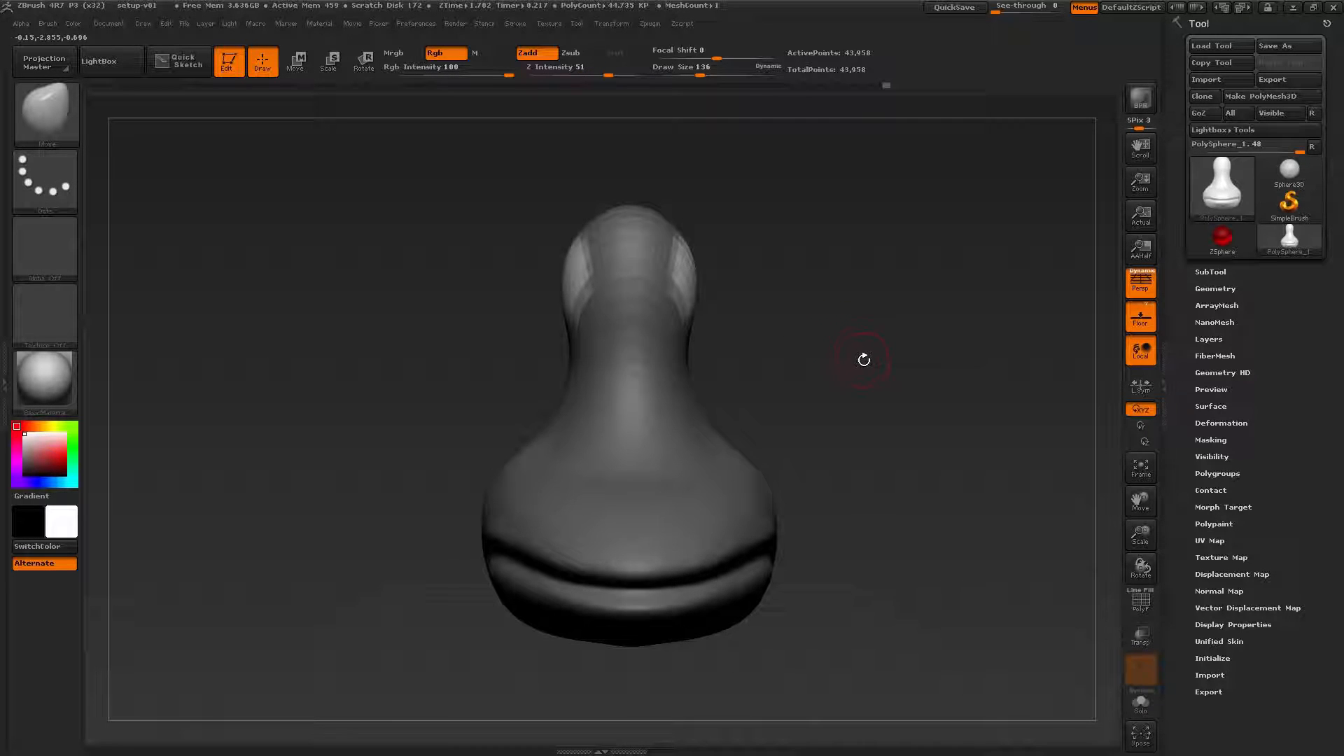
pyautogui.press('s')
pyautogui.keyDown('ctrl'); pyautogui.click(849, 350); pyautogui.keyUp('ctrl')
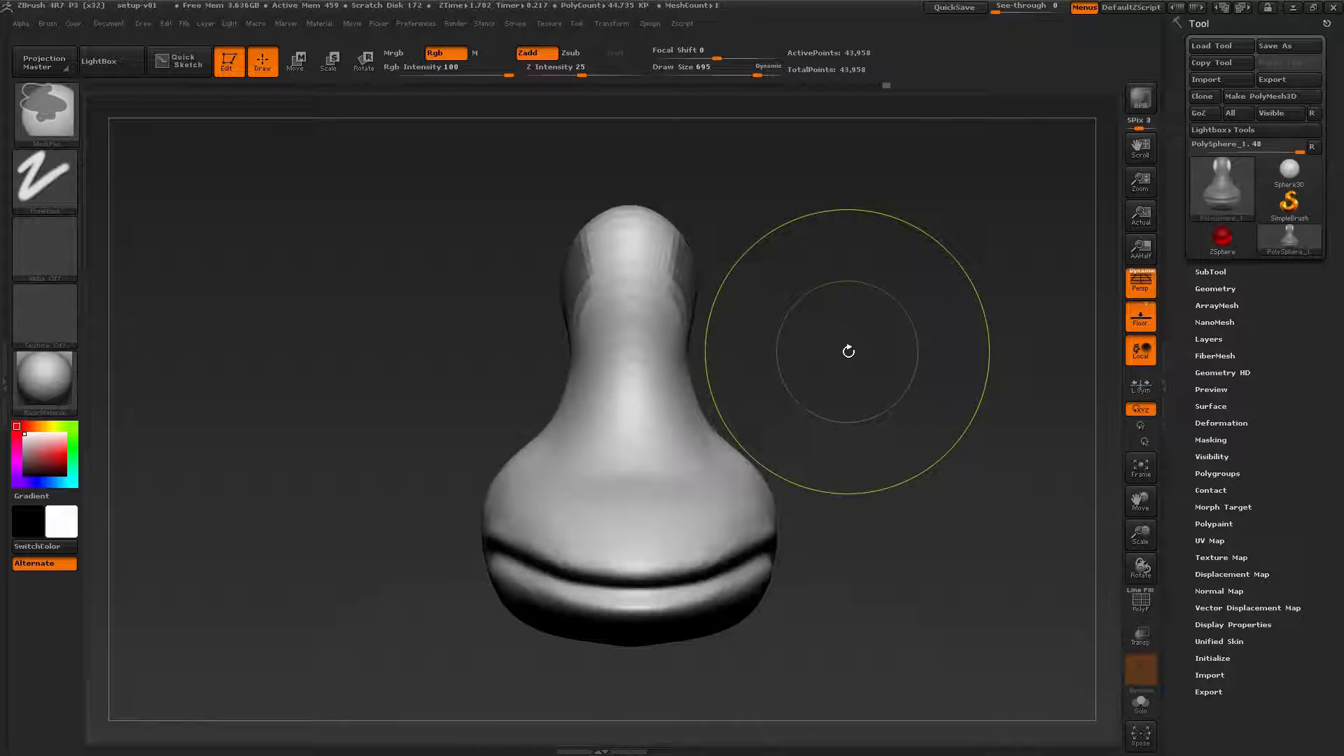
pyautogui.keyDown('ctrl'); pyautogui.click(849, 351); pyautogui.keyUp('ctrl')
# Raise the draw size to 880 and pull the unmasked side patches outward into long arms with the Move brush.
pyautogui.moveTo(510, 294); pyautogui.dragTo(560, 287)
pyautogui.press('s')
pyautogui.moveTo(567, 282)
pyautogui.mouseDown()
pyautogui.moveTo(532, 271)
pyautogui.moveTo(558, 265)
pyautogui.mouseUp()
pyautogui.press('s')
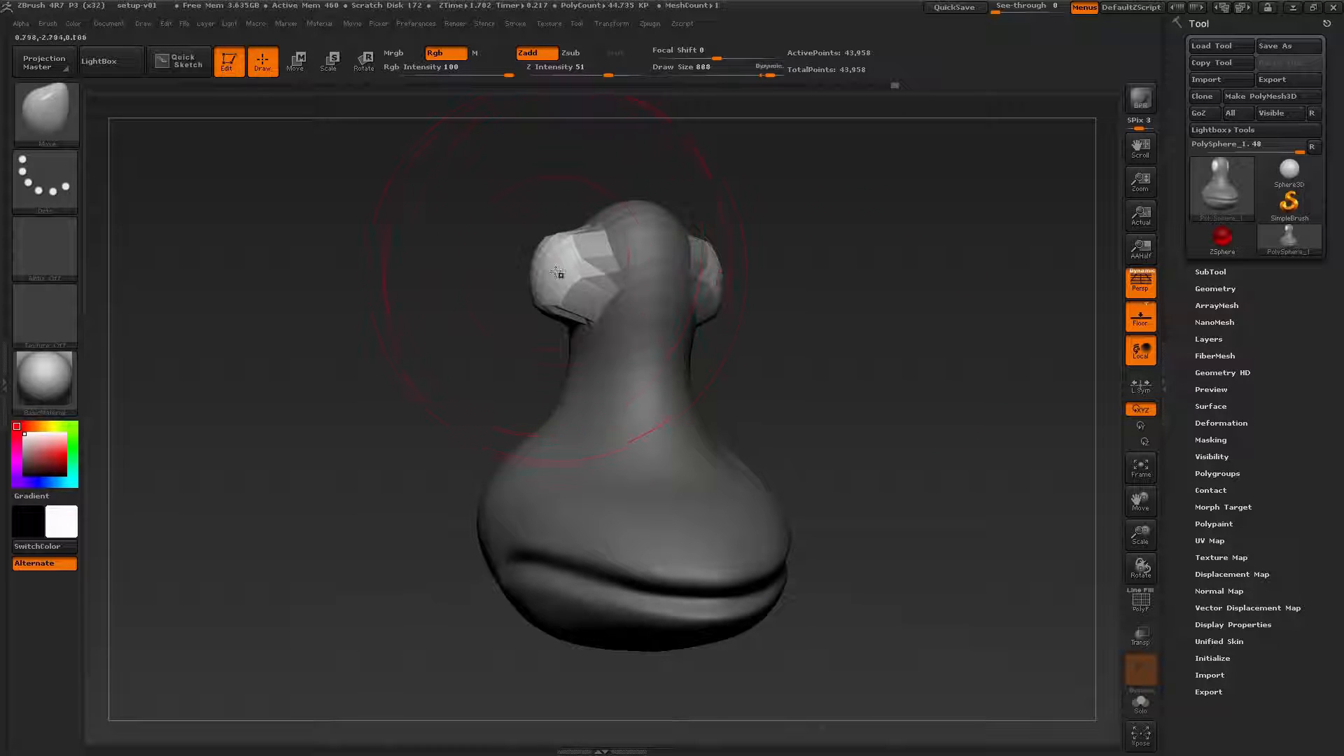
pyautogui.moveTo(504, 301); pyautogui.dragTo(462, 309)
pyautogui.moveTo(550, 273)
pyautogui.mouseDown()
pyautogui.moveTo(259, 287)
pyautogui.moveTo(264, 483)
pyautogui.mouseUp()
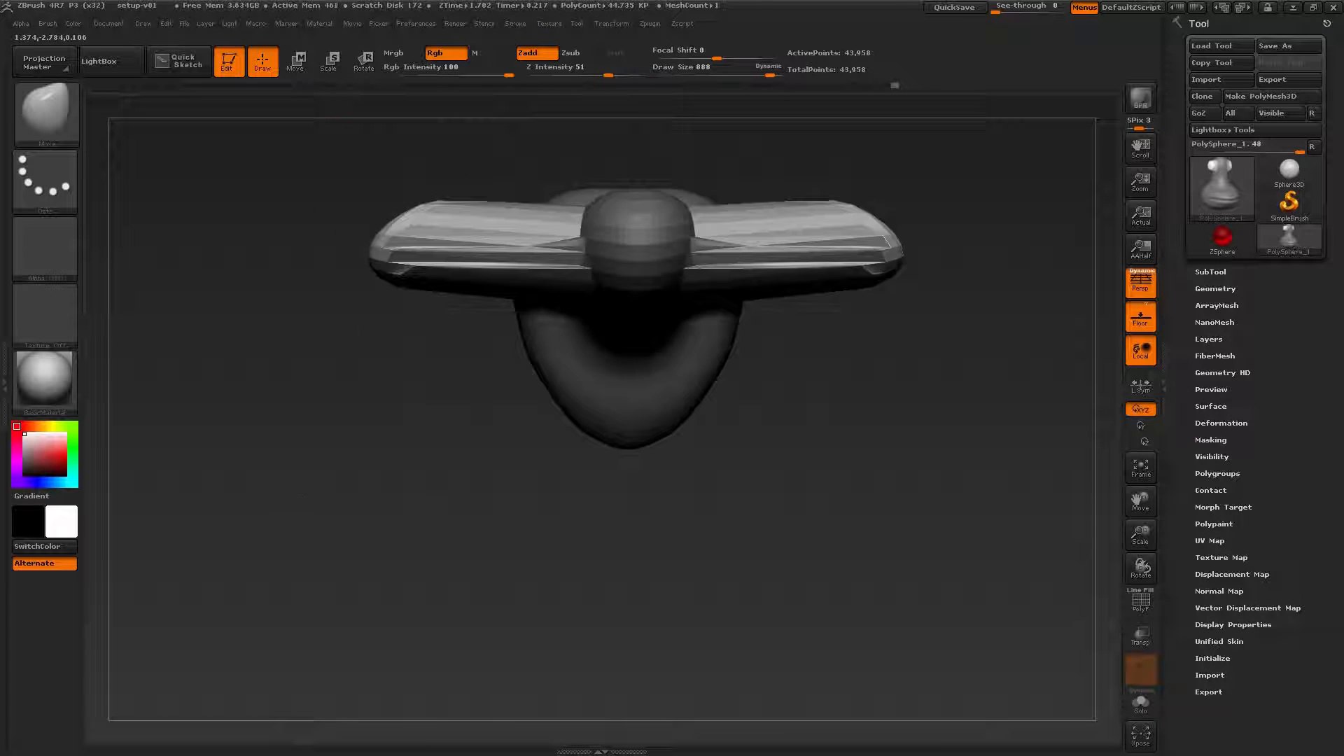
# Extend and straighten both arms further outward, reducing the draw size to 550.
pyautogui.keyDown('alt'); pyautogui.moveTo(280, 266); pyautogui.dragTo(262, 332); pyautogui.keyUp('alt')
pyautogui.moveTo(368, 330); pyautogui.dragTo(345, 329)
pyautogui.moveTo(884, 105); pyautogui.dragTo(883, 157)
pyautogui.moveTo(883, 299); pyautogui.dragTo(882, 265)
pyautogui.moveTo(1008, 329); pyautogui.dragTo(1008, 224)
pyautogui.moveTo(845, 225); pyautogui.dragTo(971, 321)
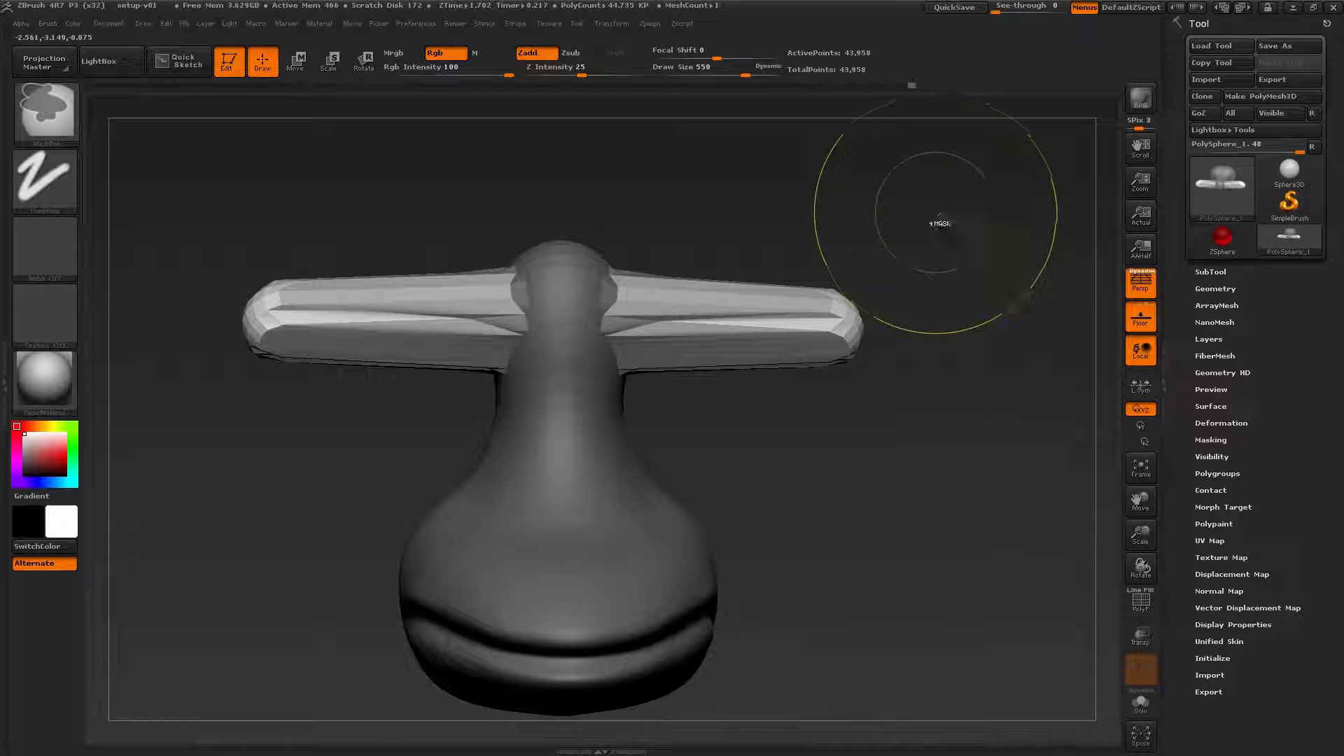
# Clear the mask and smooth the area where the arms meet the head.
pyautogui.keyDown('ctrl'); pyautogui.moveTo(939, 217); pyautogui.dragTo(1020, 519); pyautogui.keyUp('ctrl')
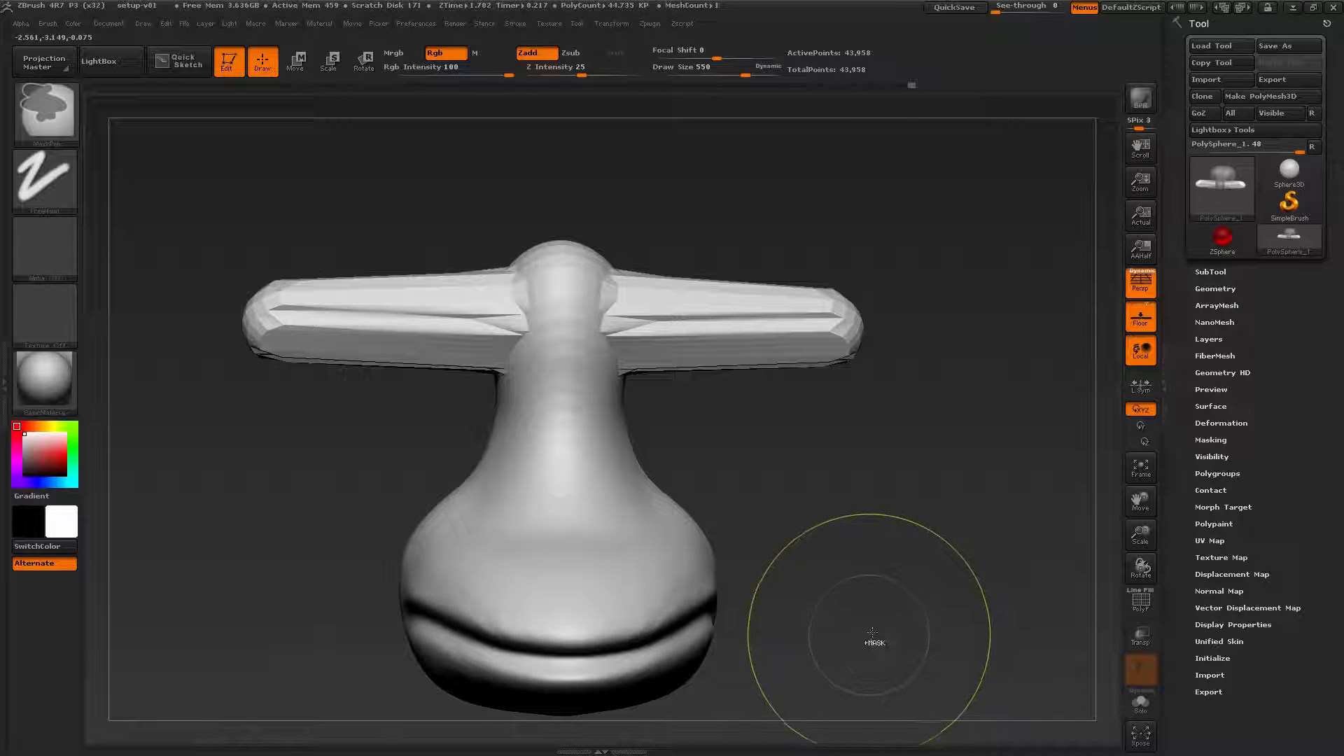
pyautogui.moveTo(821, 477); pyautogui.dragTo(781, 438)
pyautogui.keyDown('shift'); pyautogui.moveTo(622, 347); pyautogui.dragTo(617, 336); pyautogui.keyUp('shift')
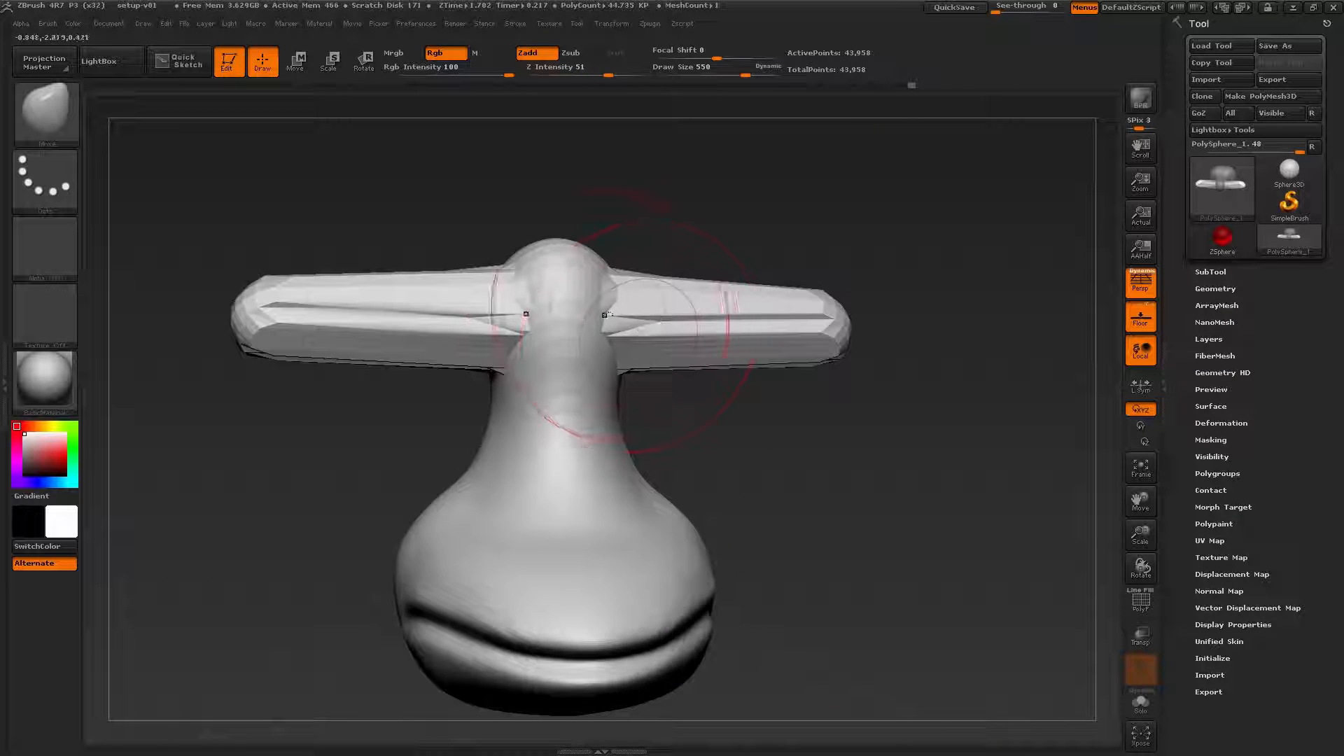
pyautogui.moveTo(865, 371); pyautogui.dragTo(980, 382)
pyautogui.keyDown('shift'); pyautogui.moveTo(493, 322); pyautogui.dragTo(521, 318); pyautogui.keyUp('shift')
pyautogui.moveTo(448, 441); pyautogui.dragTo(575, 419)
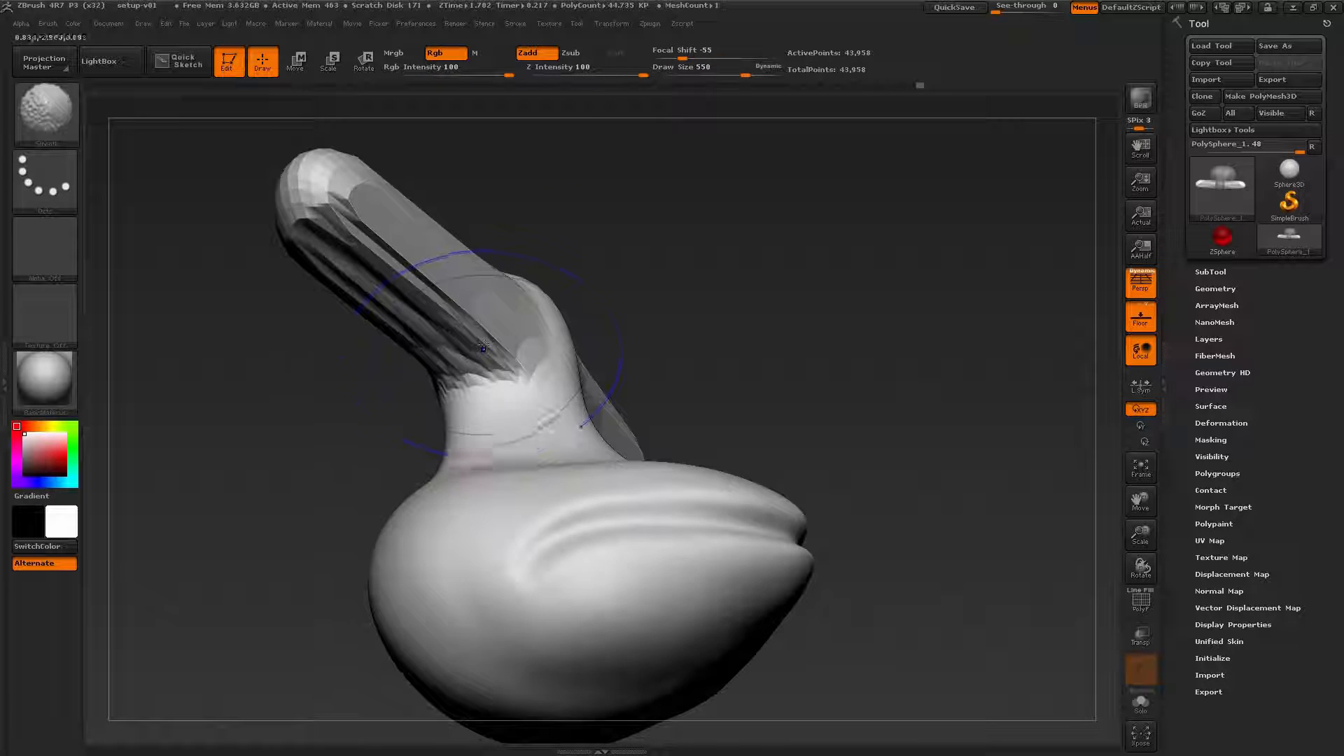
# Smooth the underside creases at the arm roots and the arm tips, lowering the draw size to 492.
pyautogui.moveTo(616, 336); pyautogui.dragTo(728, 350)
pyautogui.keyDown('shift'); pyautogui.moveTo(434, 413); pyautogui.dragTo(420, 448); pyautogui.keyUp('shift')
pyautogui.moveTo(574, 413); pyautogui.dragTo(630, 350)
pyautogui.keyDown('shift'); pyautogui.moveTo(448, 413); pyautogui.dragTo(427, 455); pyautogui.keyUp('shift')
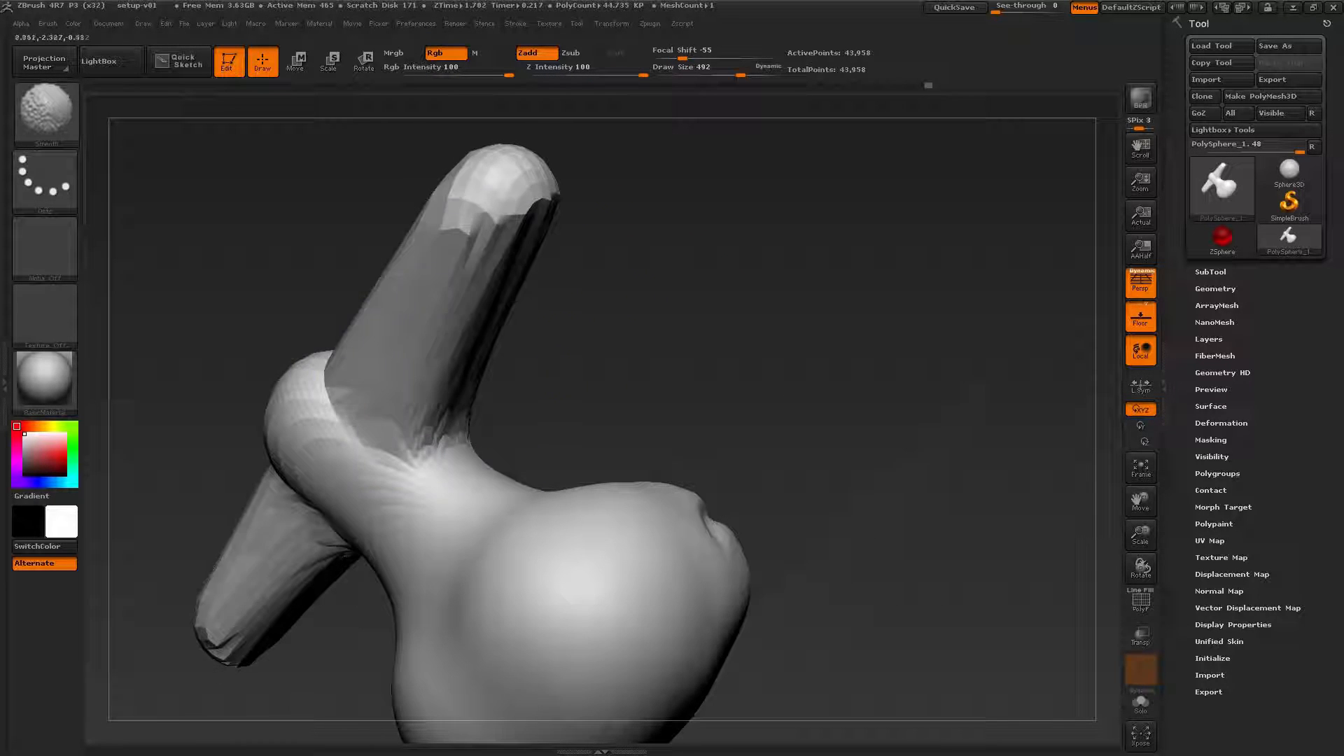
pyautogui.moveTo(483, 217)
pyautogui.keyDown('shift'); pyautogui.mouseDown()
pyautogui.moveTo(498, 216)
pyautogui.moveTo(490, 196)
pyautogui.mouseUp(); pyautogui.keyUp('shift')
pyautogui.moveTo(665, 315); pyautogui.dragTo(574, 329)
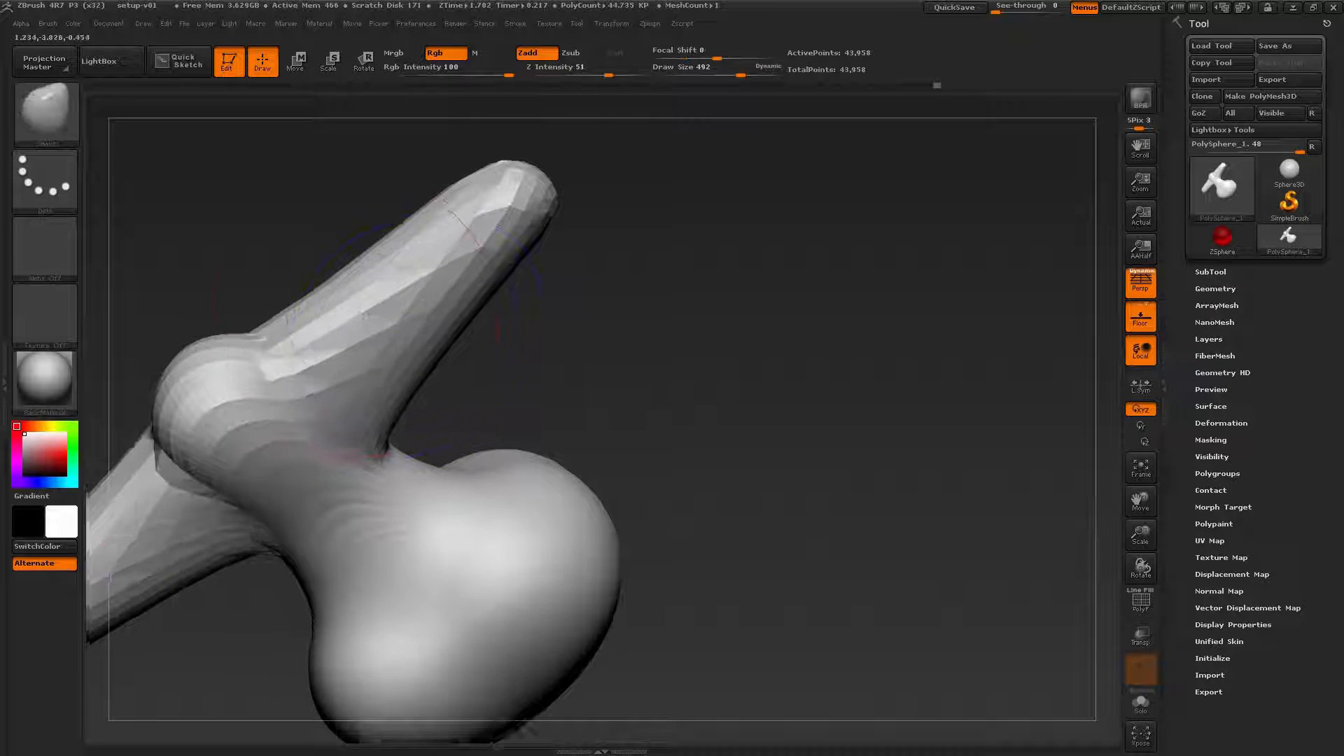
# Smooth the faceted length of the arms and blend their back side into the head and neck.
pyautogui.keyDown('alt'); pyautogui.moveTo(490, 350); pyautogui.dragTo(585, 392); pyautogui.keyUp('alt')
pyautogui.keyDown('shift'); pyautogui.moveTo(392, 378); pyautogui.dragTo(360, 417); pyautogui.keyUp('shift')
pyautogui.moveTo(504, 402); pyautogui.dragTo(609, 392)
pyautogui.keyDown('shift'); pyautogui.moveTo(434, 329); pyautogui.dragTo(444, 366); pyautogui.keyUp('shift')
pyautogui.moveTo(532, 378)
pyautogui.mouseDown()
pyautogui.moveTo(478, 354)
pyautogui.moveTo(413, 389)
pyautogui.mouseUp()
pyautogui.keyDown('alt'); pyautogui.moveTo(490, 350); pyautogui.dragTo(586, 364); pyautogui.keyUp('alt')
pyautogui.moveTo(417, 339)
pyautogui.keyDown('shift'); pyautogui.mouseDown()
pyautogui.moveTo(437, 315)
pyautogui.moveTo(476, 329)
pyautogui.mouseUp(); pyautogui.keyUp('shift')
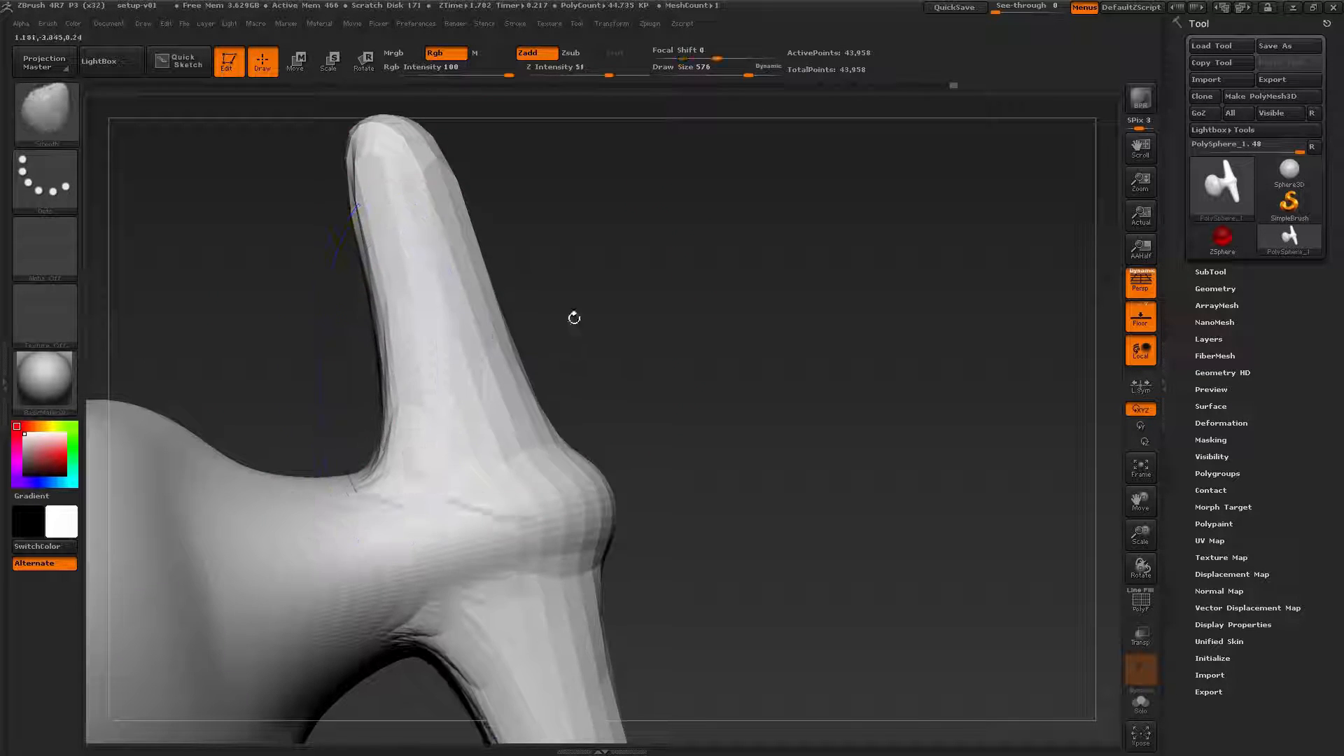
pyautogui.moveTo(574, 318); pyautogui.dragTo(595, 323)
pyautogui.keyDown('shift'); pyautogui.moveTo(390, 420); pyautogui.dragTo(413, 455); pyautogui.keyUp('shift')
pyautogui.moveTo(581, 350)
pyautogui.mouseDown()
pyautogui.moveTo(539, 350)
pyautogui.moveTo(581, 353)
pyautogui.mouseUp()
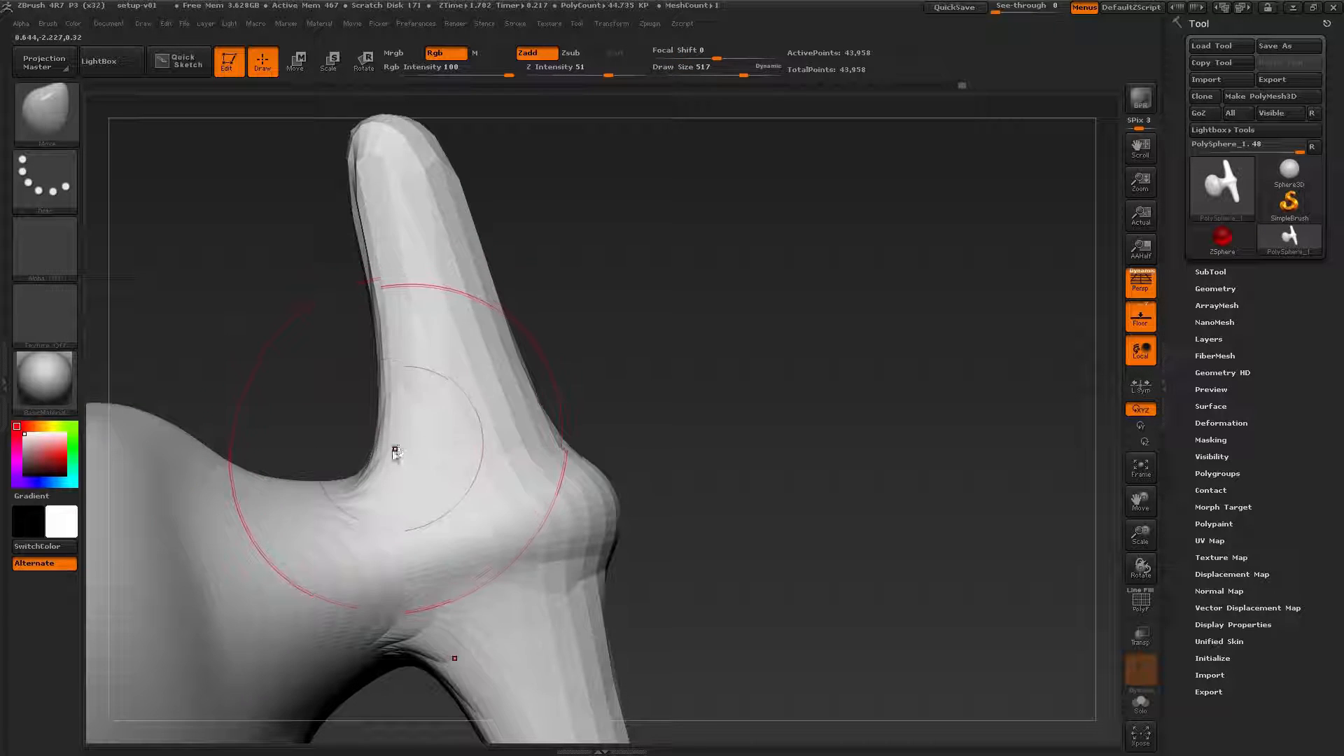
# Reshape the arm root with the Move brush, and smooth the underside of the arms at draw size 386.
pyautogui.moveTo(396, 452); pyautogui.dragTo(378, 384)
pyautogui.moveTo(532, 350); pyautogui.dragTo(679, 353)
pyautogui.keyDown('shift'); pyautogui.moveTo(458, 450); pyautogui.dragTo(431, 458); pyautogui.keyUp('shift')
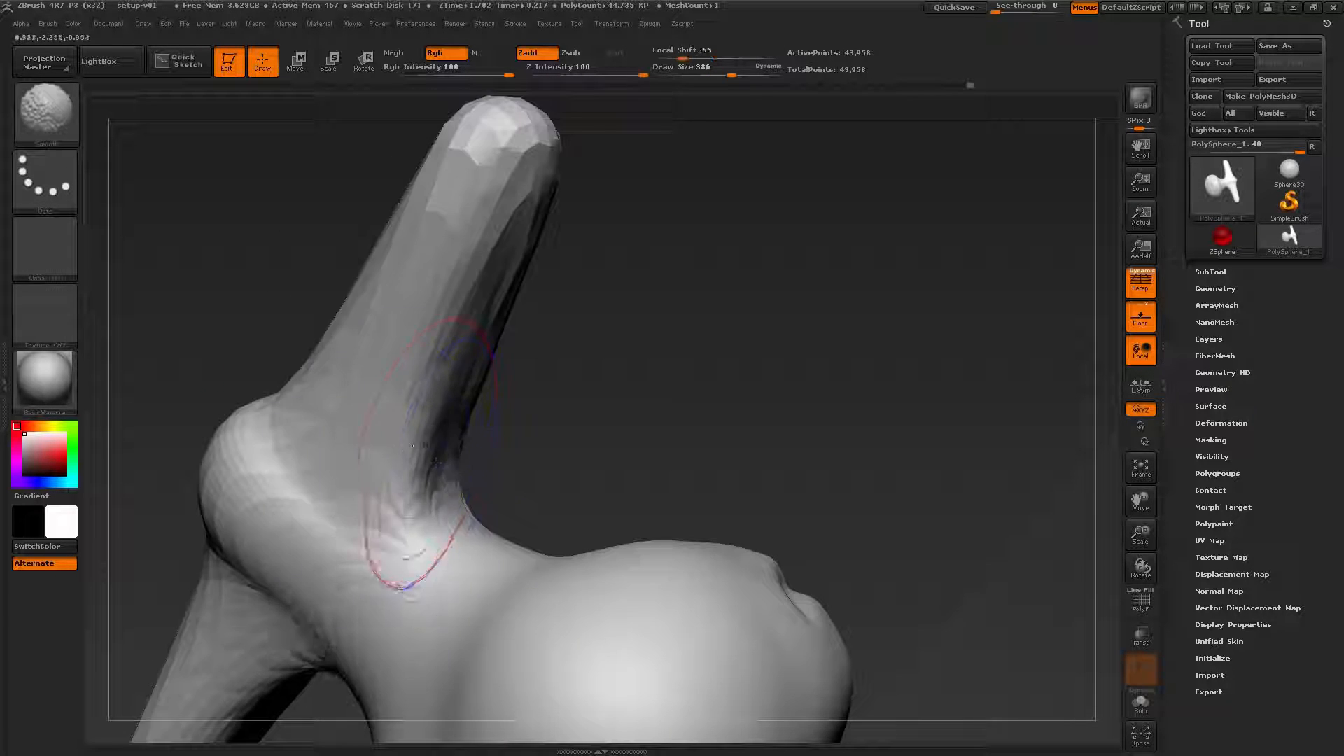
pyautogui.moveTo(532, 467)
pyautogui.mouseDown()
pyautogui.moveTo(468, 476)
pyautogui.moveTo(595, 427)
pyautogui.moveTo(665, 420)
pyautogui.mouseUp()
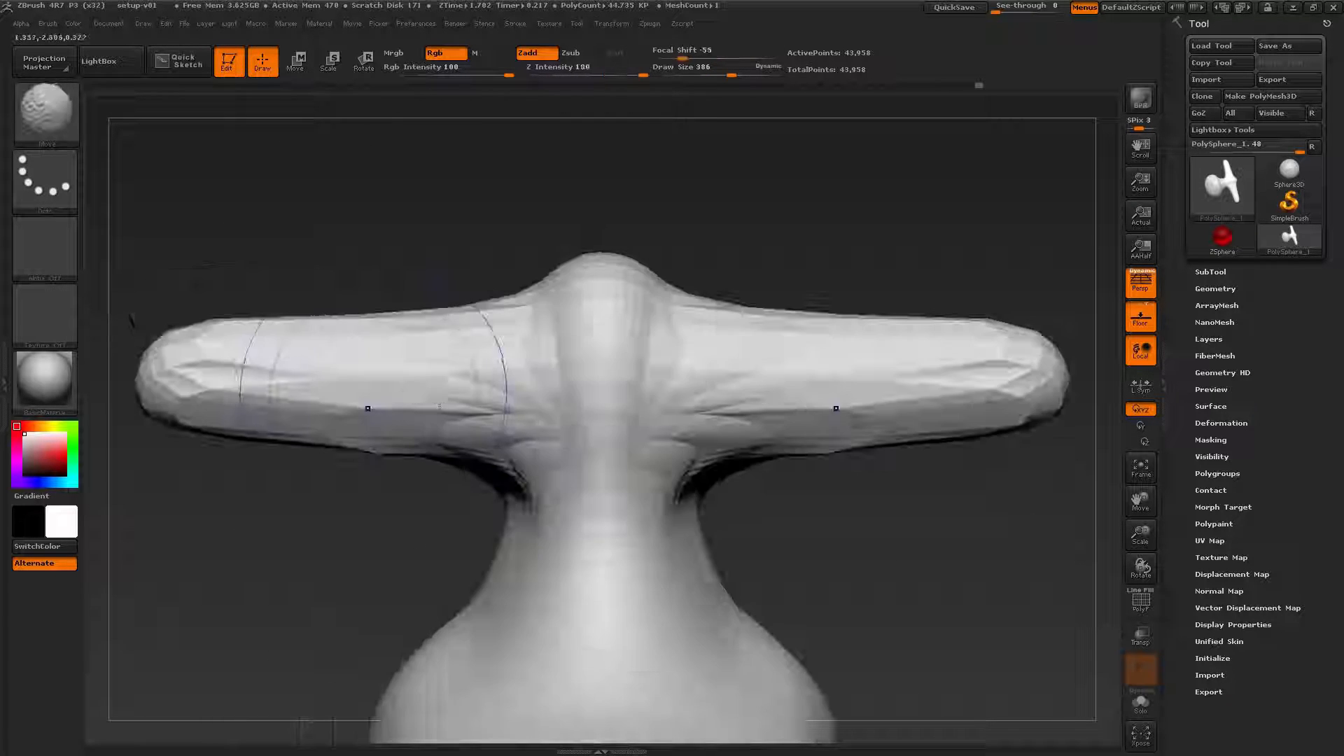
pyautogui.keyDown('shift'); pyautogui.moveTo(369, 408); pyautogui.dragTo(483, 434); pyautogui.keyUp('shift')
# Examine the arms and their junction with the neck from several angles and distances.
pyautogui.keyDown('alt'); pyautogui.moveTo(695, 466); pyautogui.dragTo(735, 392); pyautogui.keyUp('alt')
pyautogui.keyDown('alt'); pyautogui.moveTo(855, 378); pyautogui.dragTo(697, 344, button='right'); pyautogui.keyUp('alt')
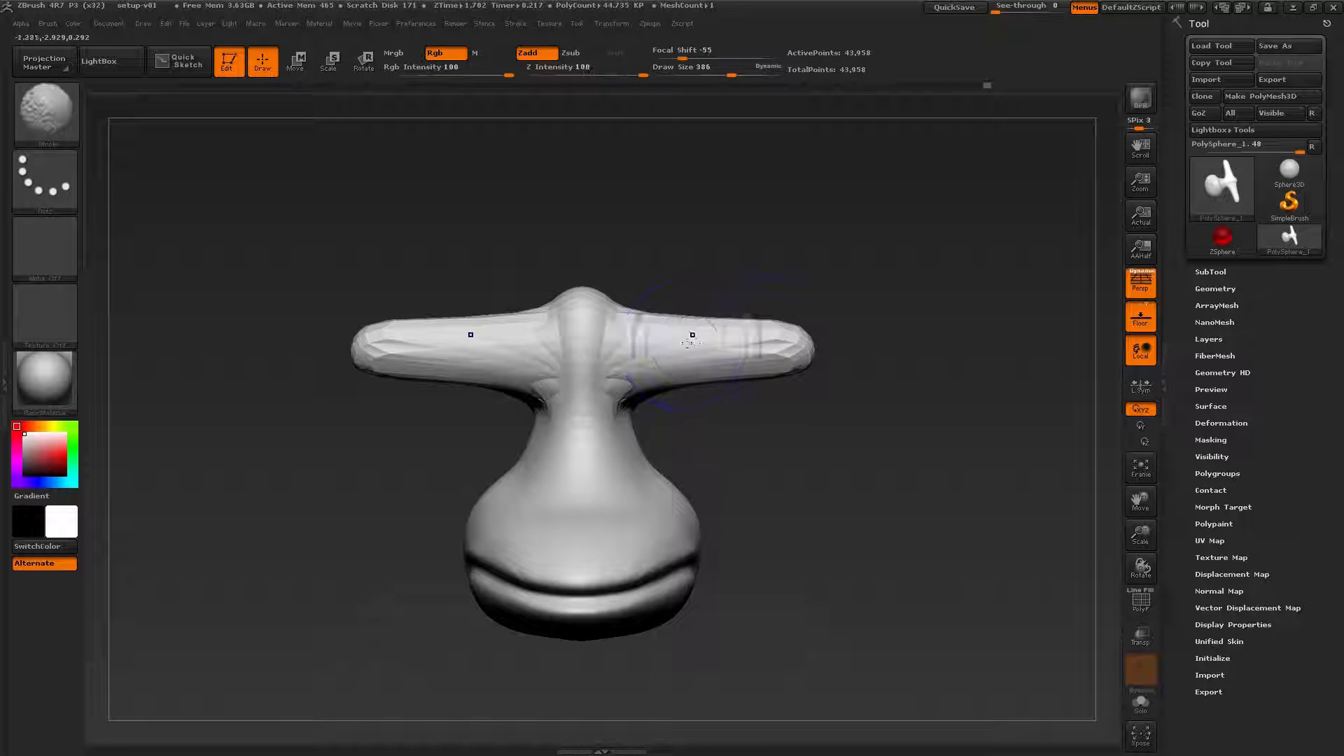
pyautogui.keyDown('ctrl'); pyautogui.moveTo(789, 325); pyautogui.dragTo(765, 321, button='right'); pyautogui.keyUp('ctrl')
pyautogui.moveTo(789, 400)
pyautogui.mouseDown(button='right')
pyautogui.moveTo(768, 366)
pyautogui.moveTo(860, 293)
pyautogui.moveTo(749, 336)
pyautogui.moveTo(668, 270)
pyautogui.moveTo(763, 315)
pyautogui.moveTo(777, 364)
pyautogui.moveTo(777, 308)
pyautogui.mouseUp(button='right')
pyautogui.moveTo(644, 350); pyautogui.dragTo(629, 434, button='right')
pyautogui.moveTo(722, 369)
pyautogui.mouseDown(button='right')
pyautogui.moveTo(689, 336)
pyautogui.moveTo(721, 301)
pyautogui.moveTo(789, 380)
pyautogui.moveTo(819, 455)
pyautogui.moveTo(876, 494)
pyautogui.mouseUp(button='right')
pyautogui.keyDown('ctrl'); pyautogui.moveTo(825, 408); pyautogui.dragTo(867, 467, button='right'); pyautogui.keyUp('ctrl')
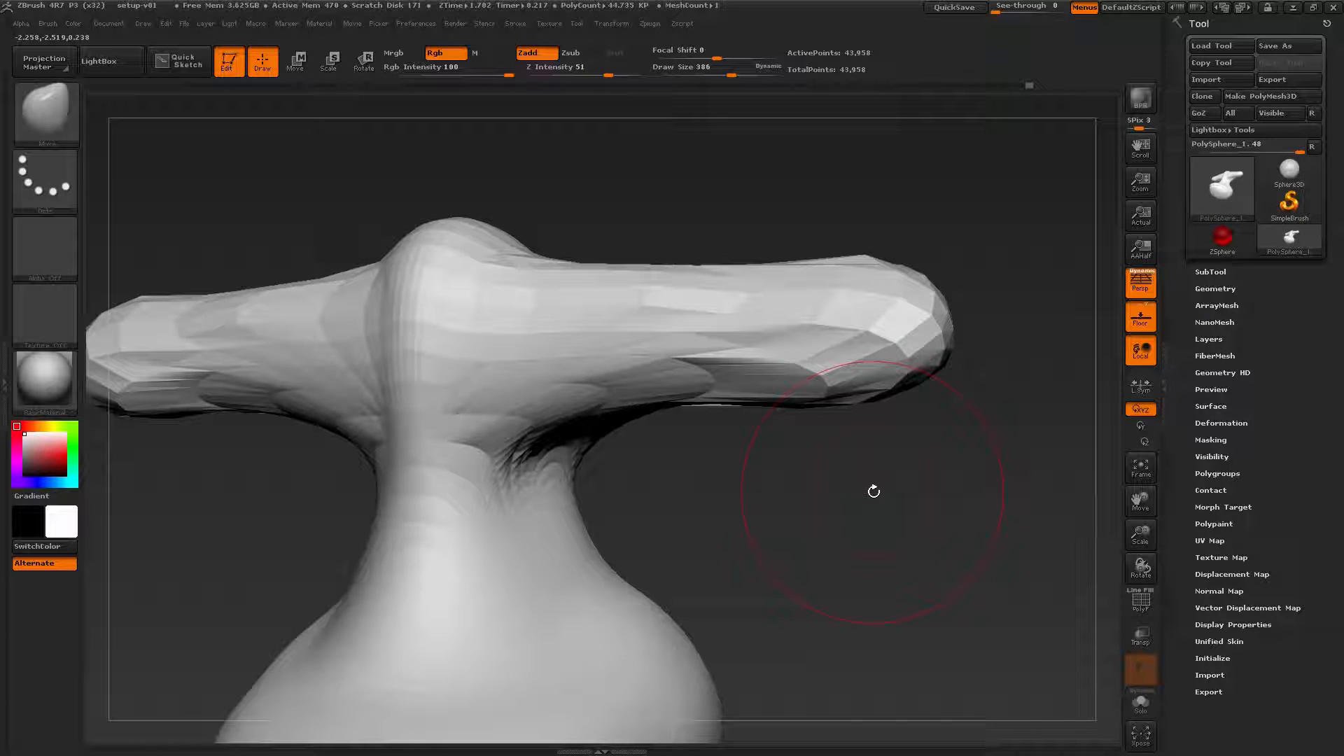
# Choose the ClayBuildup brush, set the draw size to 187 and smooth the brushed area on the lower body.
pyautogui.press('b')
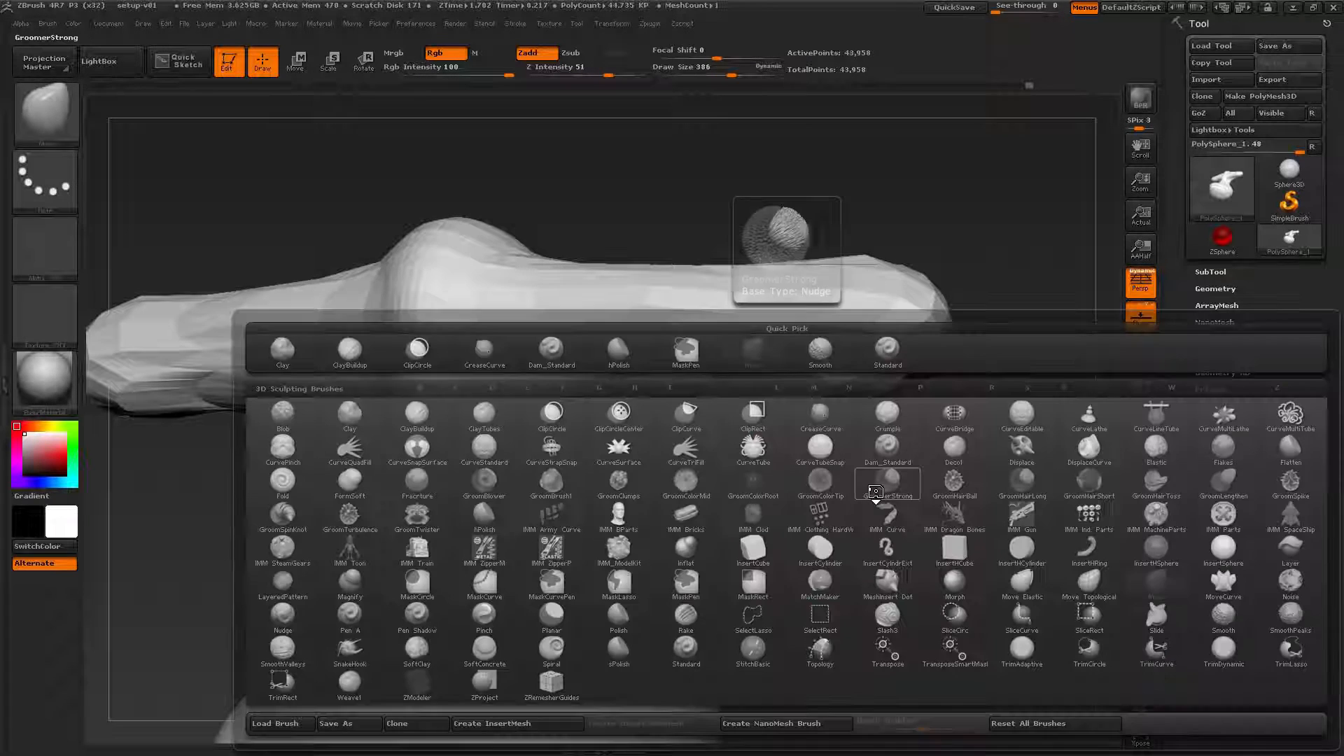
pyautogui.click(350, 350)
pyautogui.moveTo(875, 317)
pyautogui.mouseDown(button='right')
pyautogui.moveTo(904, 394)
pyautogui.moveTo(815, 266)
pyautogui.moveTo(806, 274)
pyautogui.moveTo(807, 238)
pyautogui.moveTo(791, 242)
pyautogui.moveTo(816, 234)
pyautogui.moveTo(782, 231)
pyautogui.moveTo(654, 474)
pyautogui.moveTo(657, 535)
pyautogui.mouseUp(button='right')
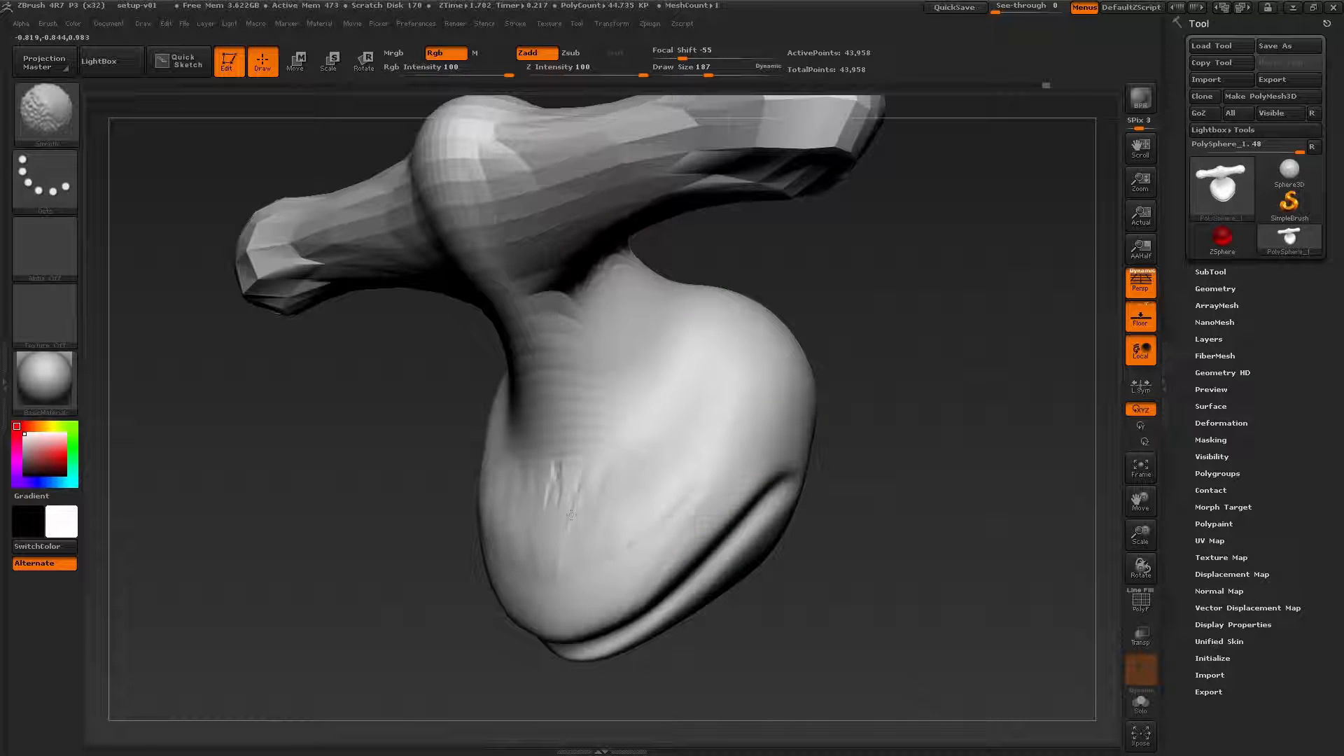
pyautogui.moveTo(571, 515)
pyautogui.mouseDown(button='right')
pyautogui.moveTo(600, 495)
pyautogui.moveTo(585, 533)
pyautogui.mouseUp(button='right')
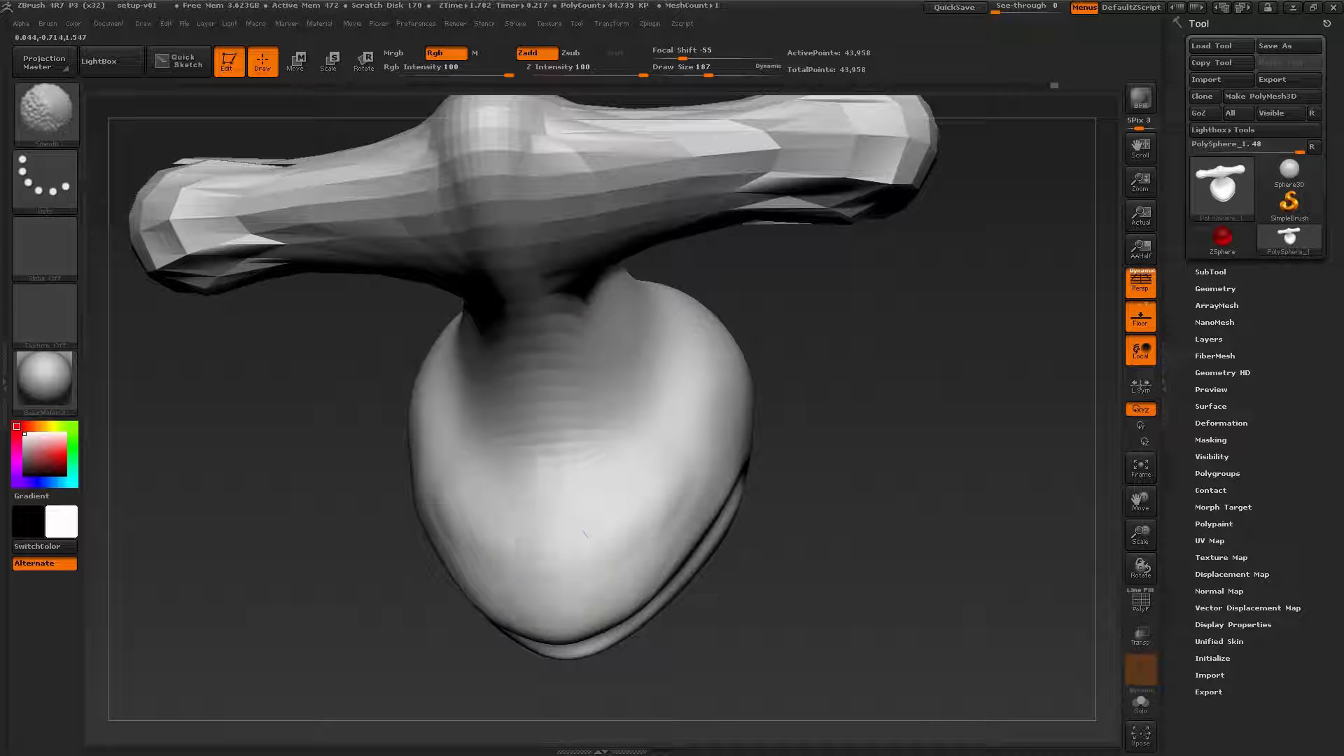
pyautogui.moveTo(621, 490)
pyautogui.mouseDown(button='right')
pyautogui.moveTo(877, 451)
pyautogui.moveTo(843, 523)
pyautogui.moveTo(867, 548)
pyautogui.mouseUp(button='right')
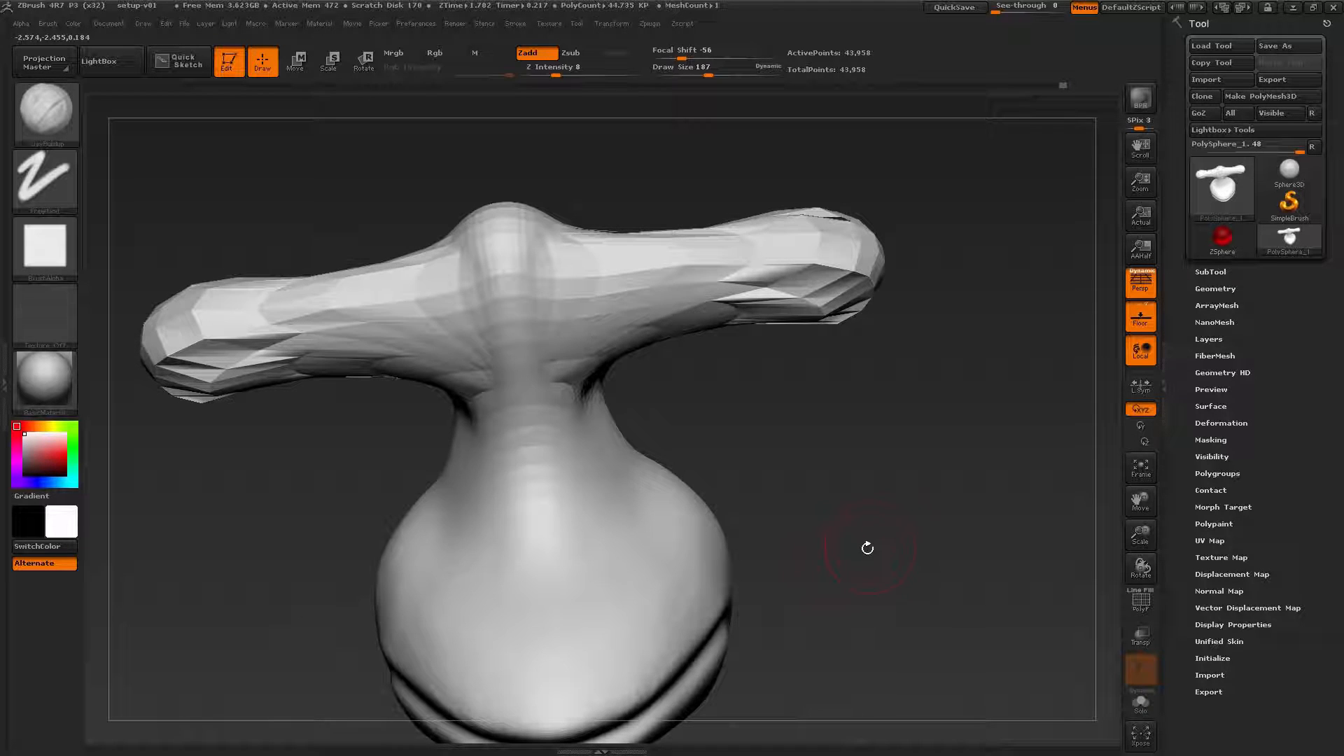
# Show the polyframe and examine the polygon density of the arms compared with the body.
pyautogui.click(1141, 602)
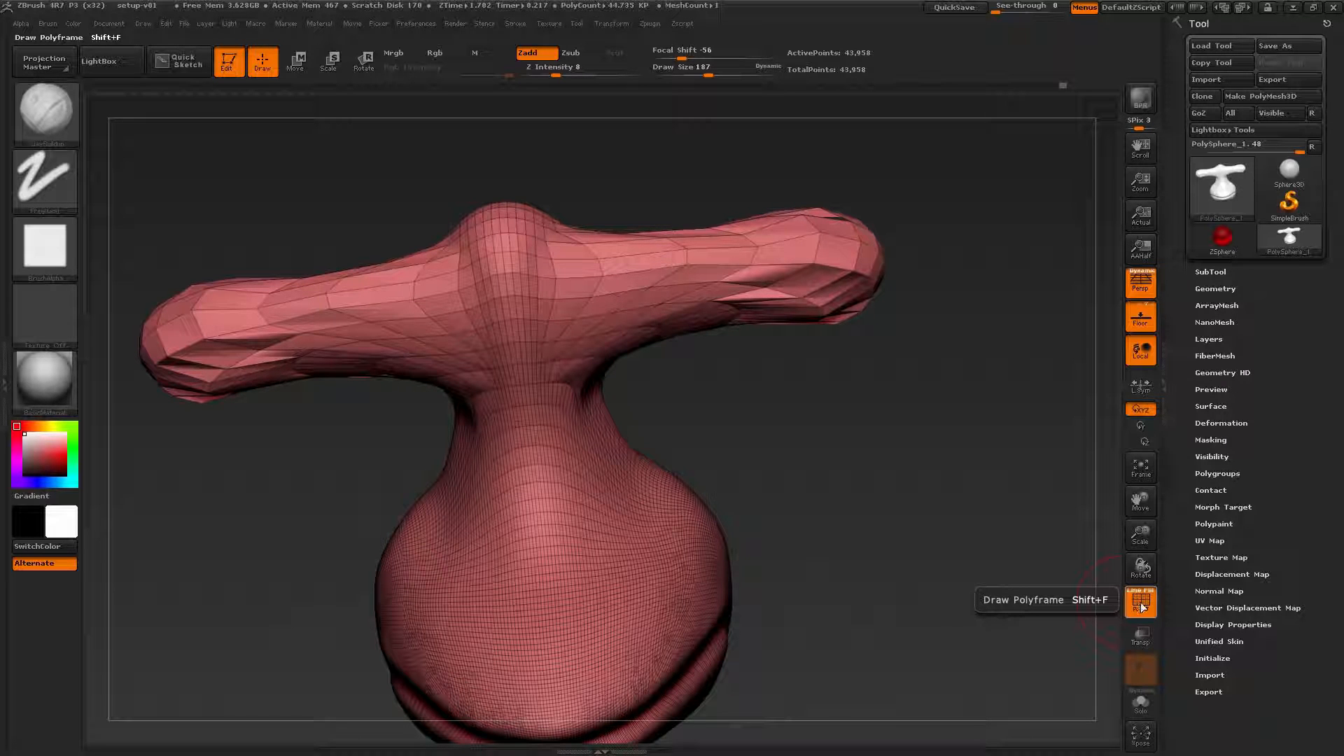
pyautogui.moveTo(1025, 544)
pyautogui.mouseDown()
pyautogui.moveTo(816, 318)
pyautogui.moveTo(510, 445)
pyautogui.mouseUp()
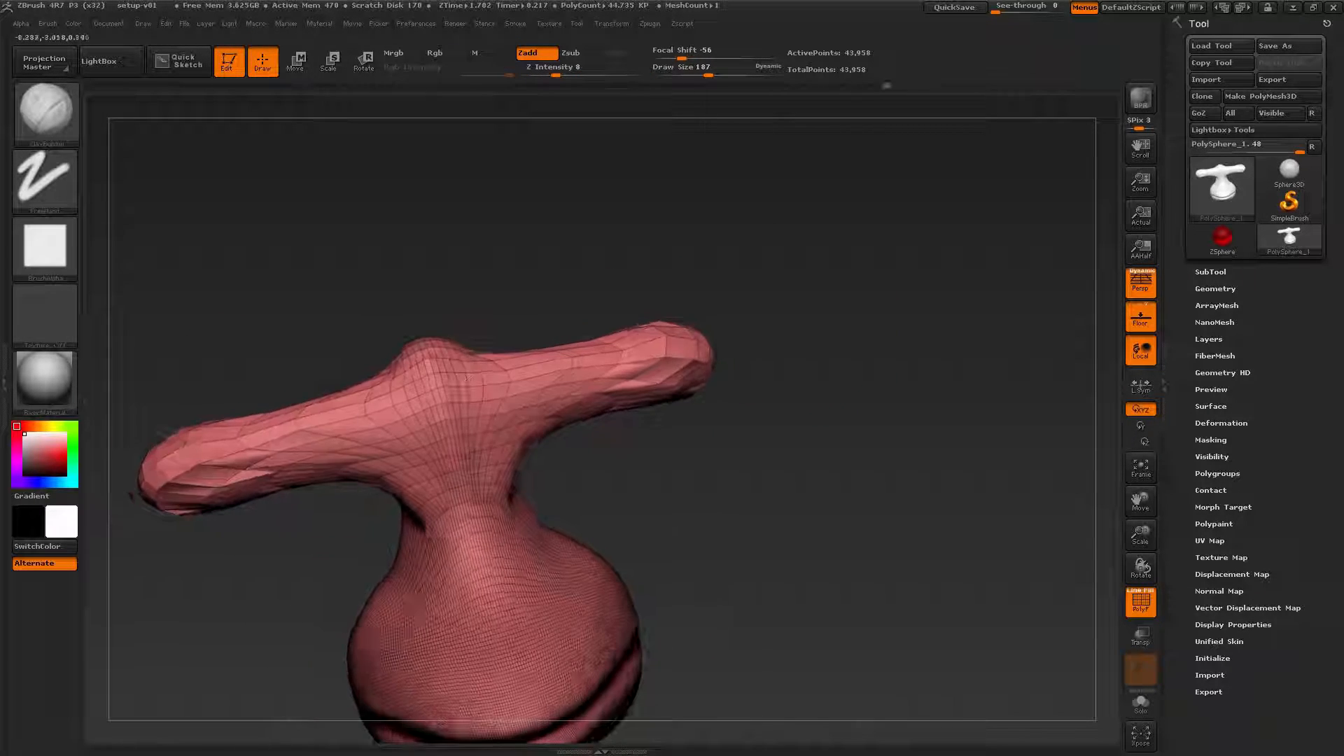
pyautogui.moveTo(707, 448)
pyautogui.mouseDown()
pyautogui.moveTo(693, 462)
pyautogui.moveTo(838, 471)
pyautogui.moveTo(773, 457)
pyautogui.mouseUp()
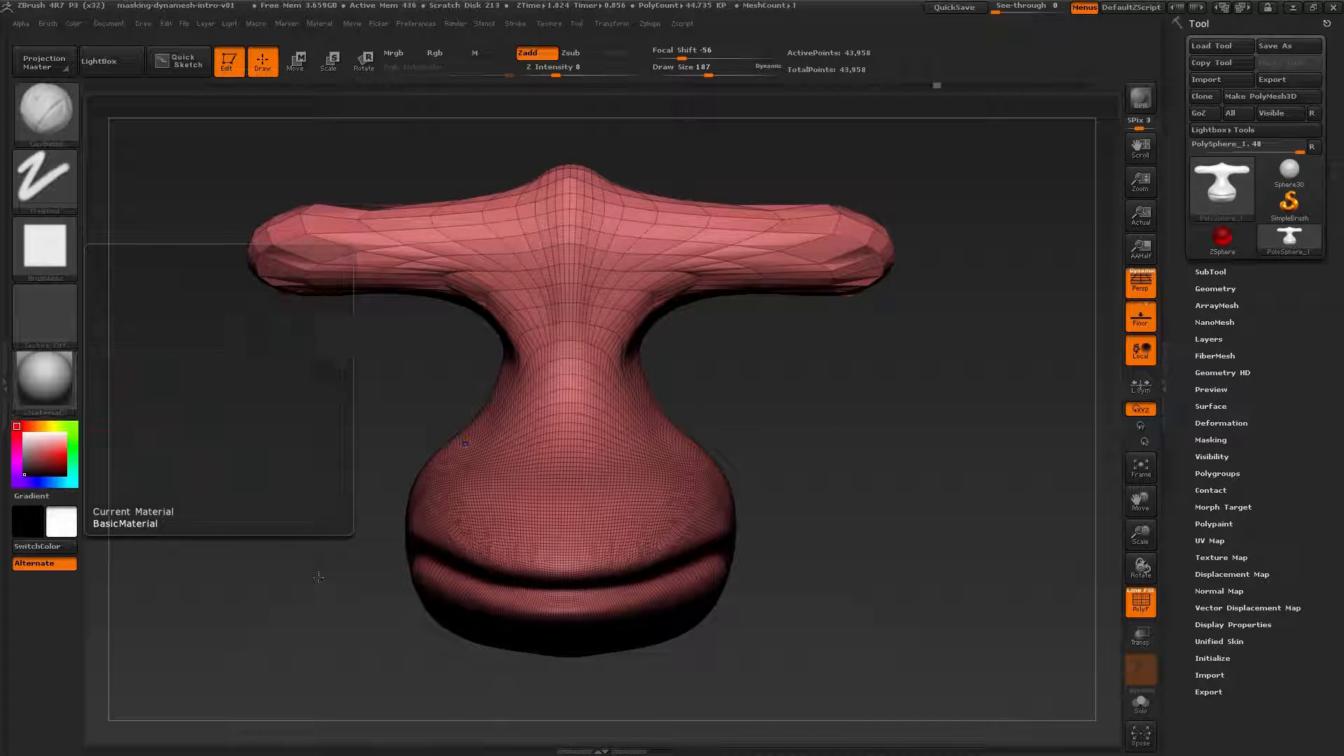
pyautogui.moveTo(319, 583)
pyautogui.mouseDown()
pyautogui.moveTo(343, 583)
pyautogui.moveTo(297, 580)
pyautogui.moveTo(309, 539)
pyautogui.mouseUp()
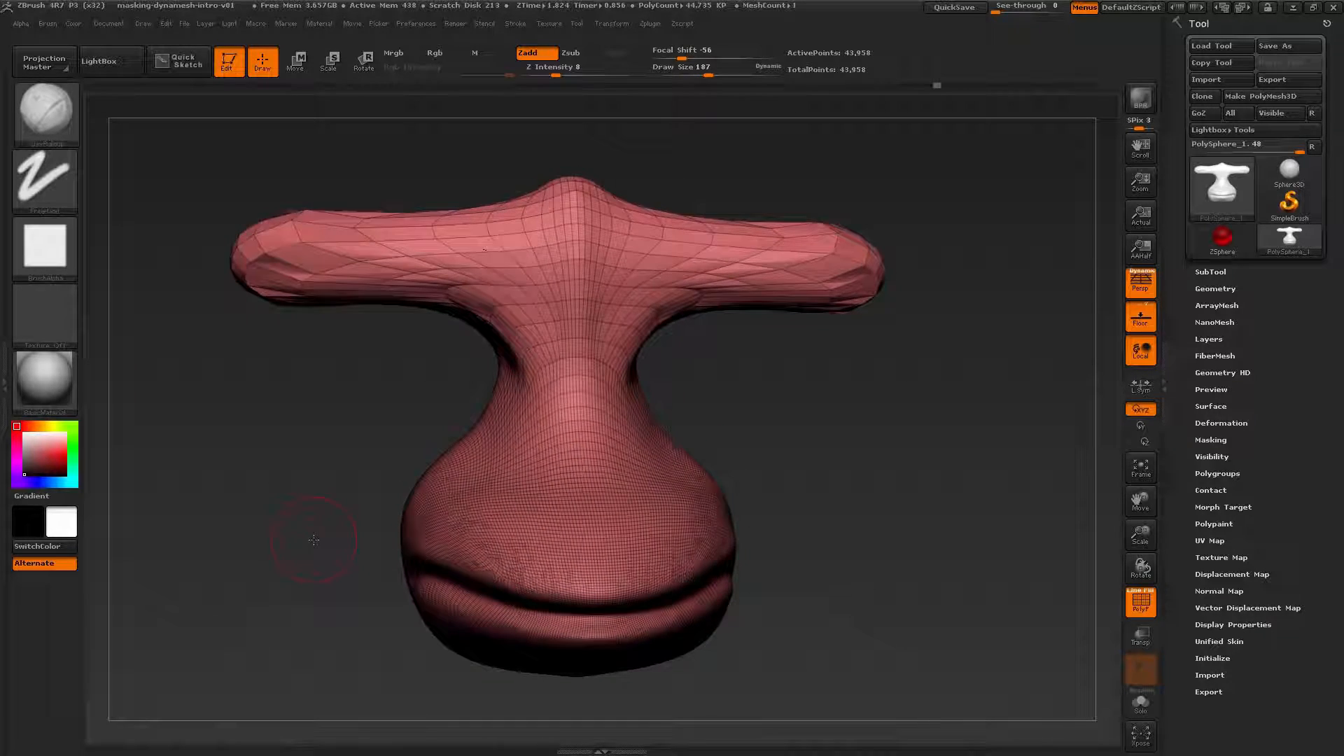
pyautogui.moveTo(783, 415)
pyautogui.mouseDown()
pyautogui.moveTo(812, 413)
pyautogui.moveTo(628, 329)
pyautogui.moveTo(683, 379)
pyautogui.mouseUp()
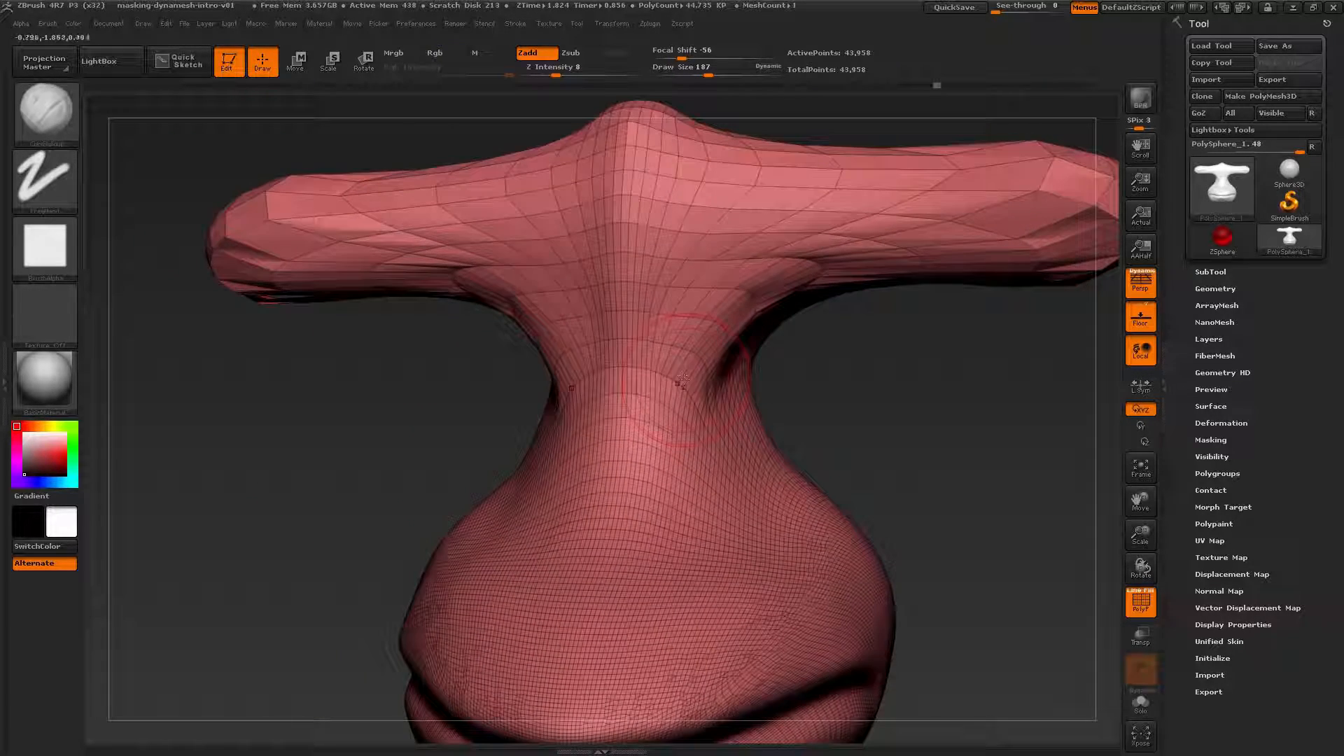
# Reduce the draw size to 132 and brush over the neck just below the arm junction.
pyautogui.click(108, 69)
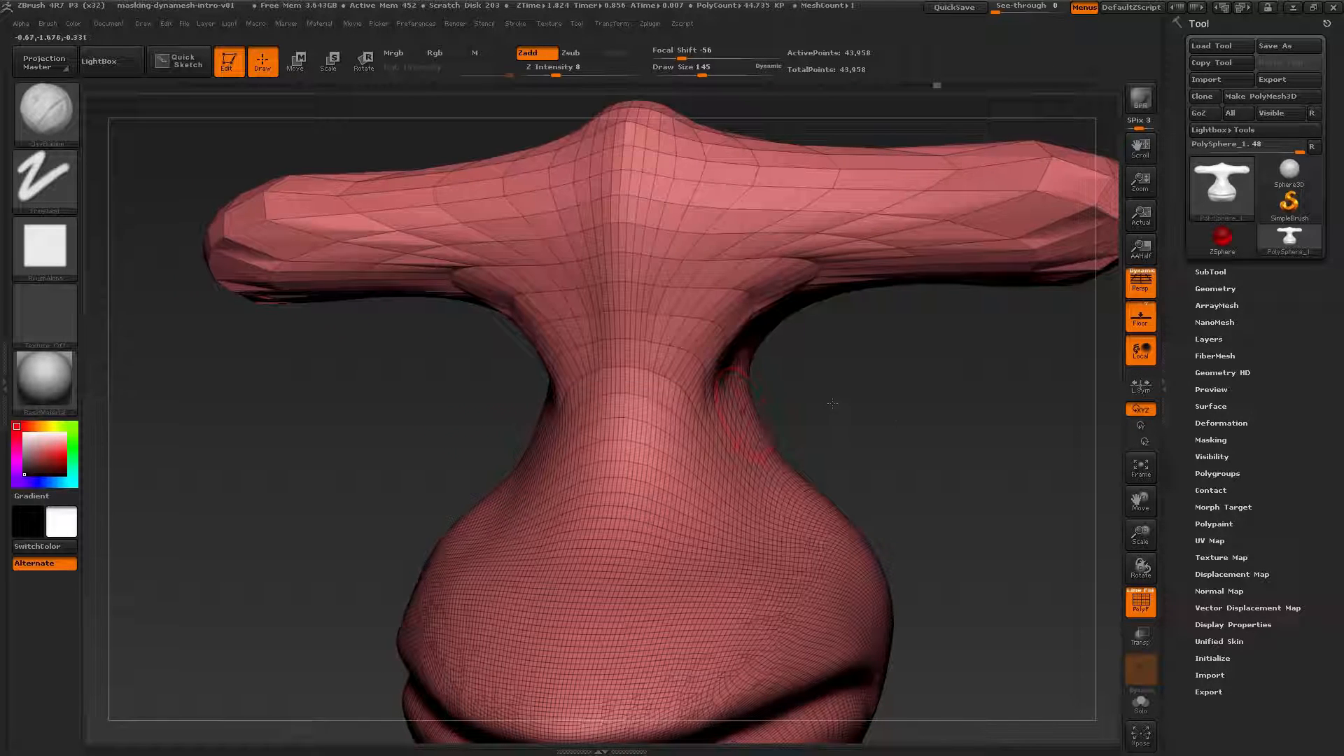
pyautogui.keyDown('alt'); pyautogui.moveTo(489, 456); pyautogui.dragTo(490, 413); pyautogui.keyUp('alt')
pyautogui.moveTo(722, 413)
pyautogui.keyDown('ctrl'); pyautogui.mouseDown(button='right')
pyautogui.moveTo(739, 378)
pyautogui.moveTo(735, 409)
pyautogui.moveTo(704, 375)
pyautogui.mouseUp(button='right'); pyautogui.keyUp('ctrl')
pyautogui.press('[')
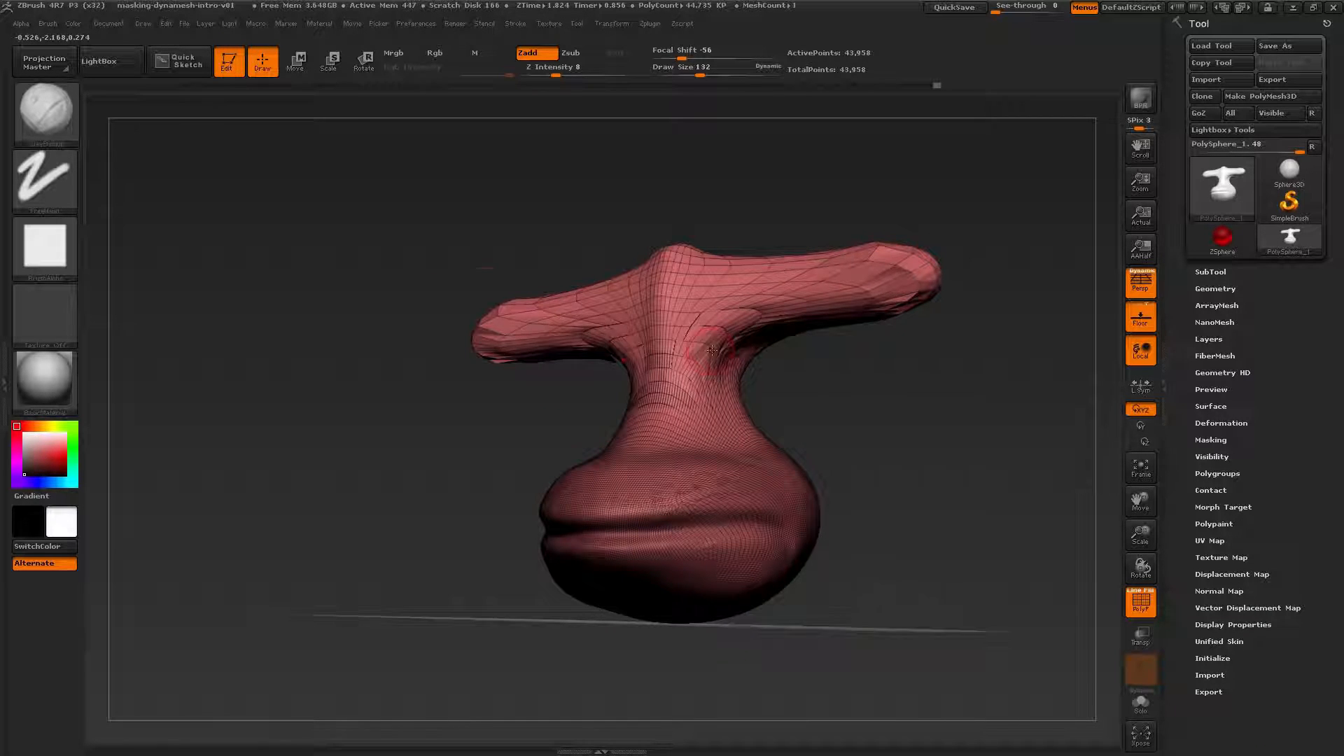
pyautogui.moveTo(712, 350)
pyautogui.mouseDown(button='right')
pyautogui.moveTo(692, 288)
pyautogui.moveTo(844, 243)
pyautogui.mouseUp(button='right')
# Increase the draw size to 223 and build up rough clay strokes where the arms join the neck.
pyautogui.press(']')
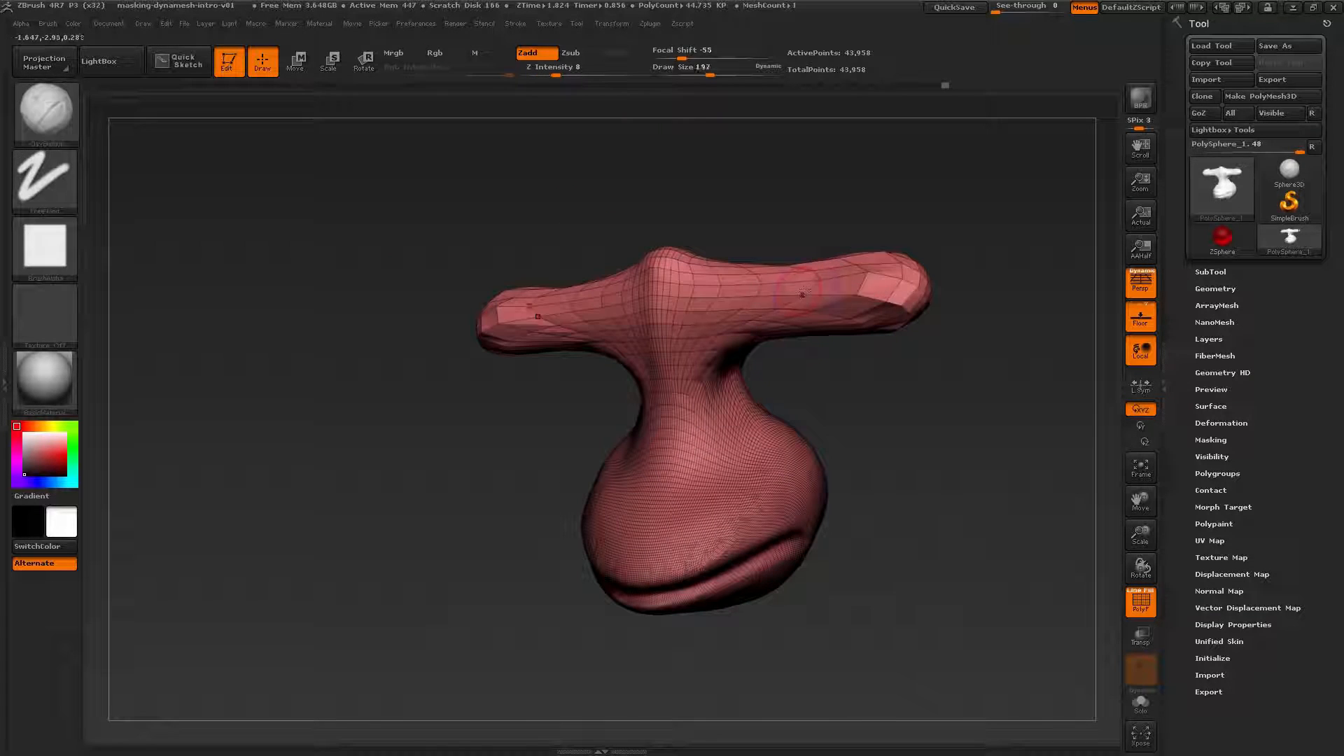
pyautogui.keyDown('shift'); pyautogui.moveTo(883, 281); pyautogui.dragTo(852, 276); pyautogui.keyUp('shift')
pyautogui.moveTo(852, 276)
pyautogui.mouseDown(button='right')
pyautogui.moveTo(725, 352)
pyautogui.moveTo(731, 378)
pyautogui.moveTo(732, 359)
pyautogui.moveTo(746, 360)
pyautogui.mouseUp(button='right')
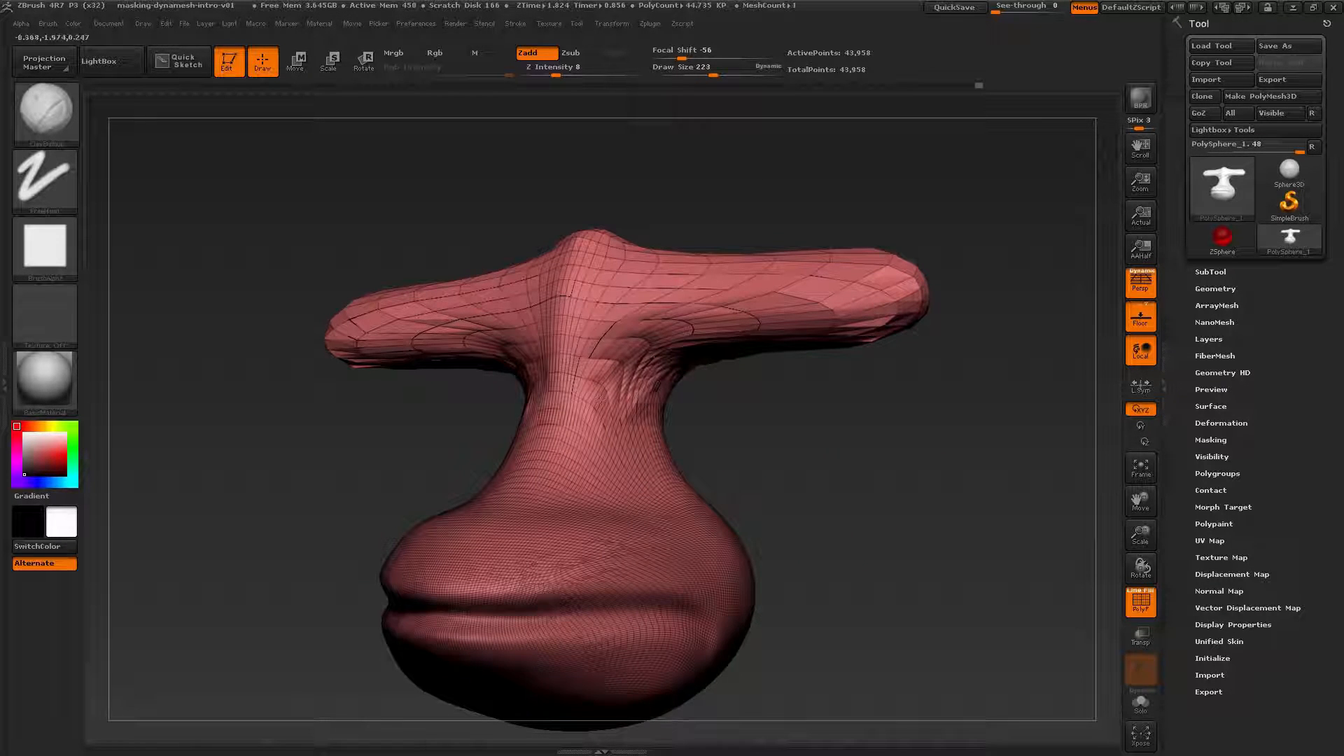
pyautogui.moveTo(601, 396)
pyautogui.mouseDown(button='right')
pyautogui.moveTo(671, 366)
pyautogui.moveTo(567, 406)
pyautogui.moveTo(684, 402)
pyautogui.mouseUp(button='right')
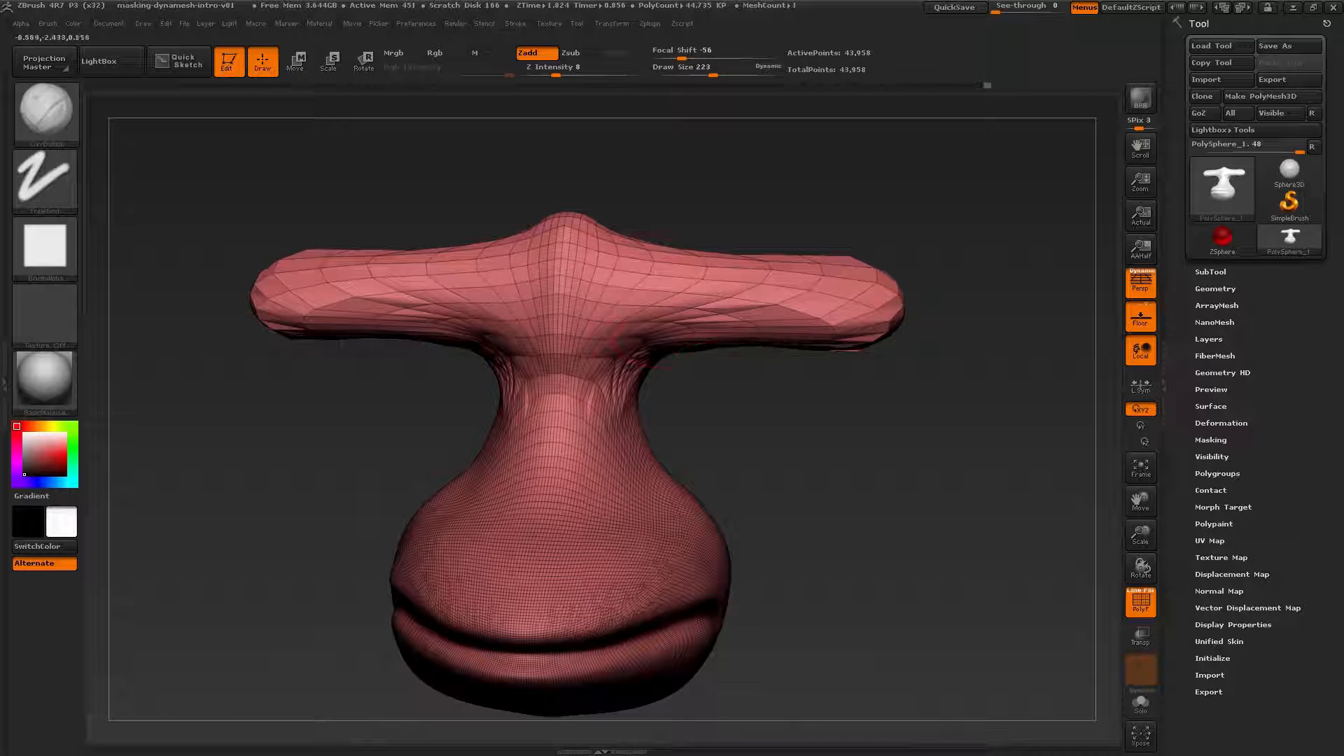
# Show the DynaMesh settings in the model's geometry options.
pyautogui.moveTo(729, 298)
pyautogui.mouseDown(button='right')
pyautogui.moveTo(676, 301)
pyautogui.moveTo(736, 299)
pyautogui.mouseUp(button='right')
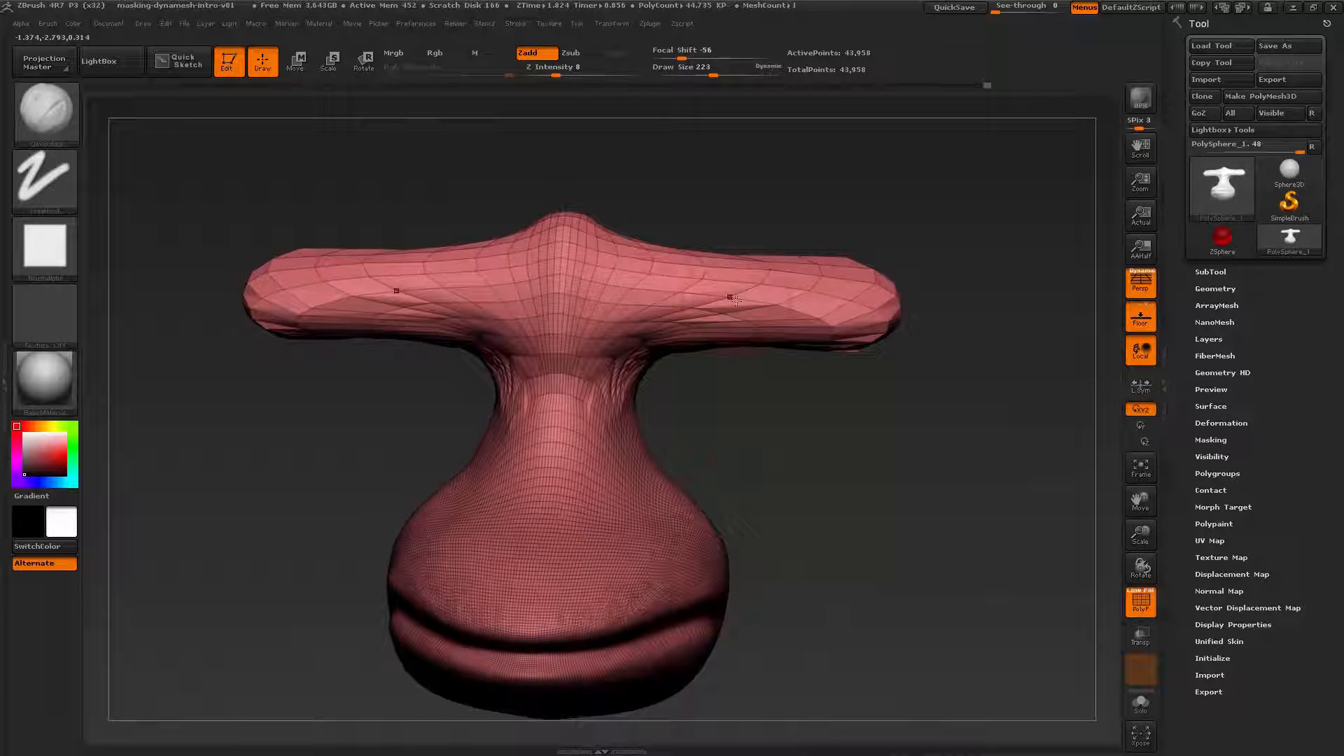
pyautogui.click(1213, 288)
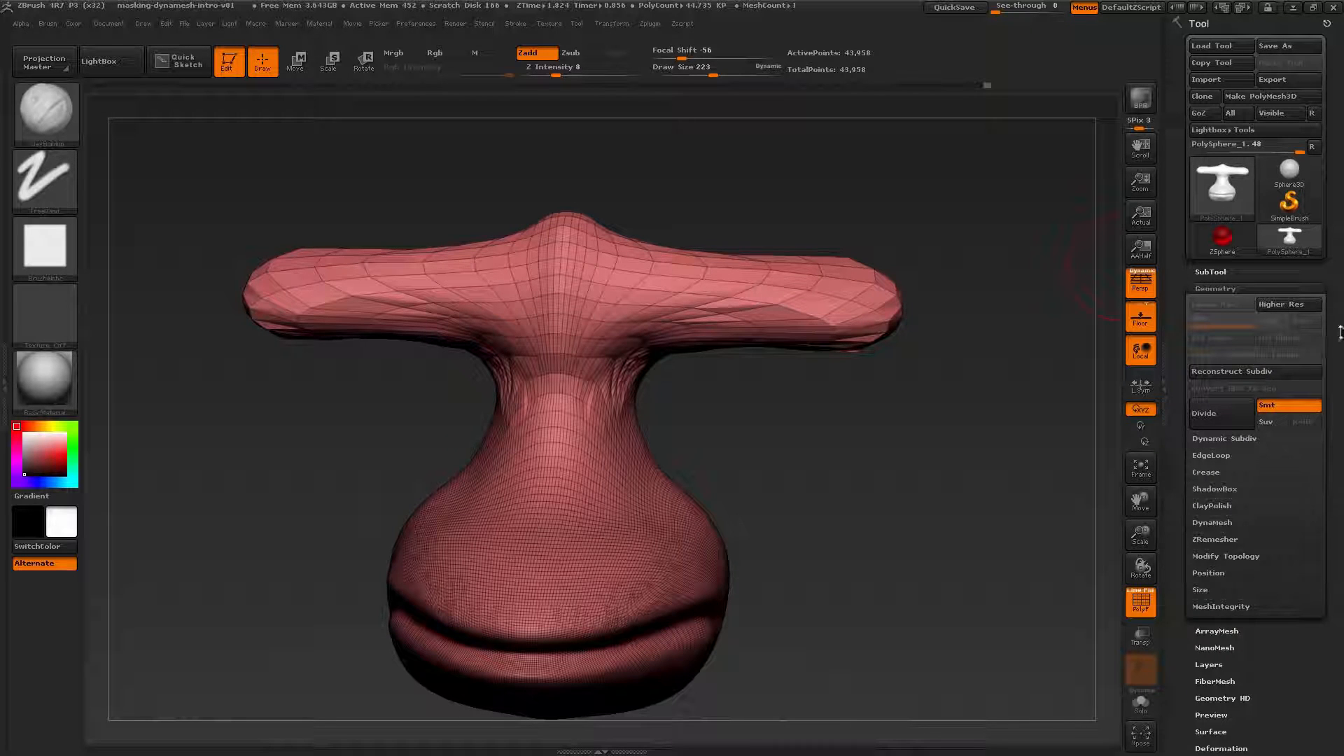
pyautogui.moveTo(1340, 333); pyautogui.dragTo(1330, 264)
pyautogui.click(1218, 454)
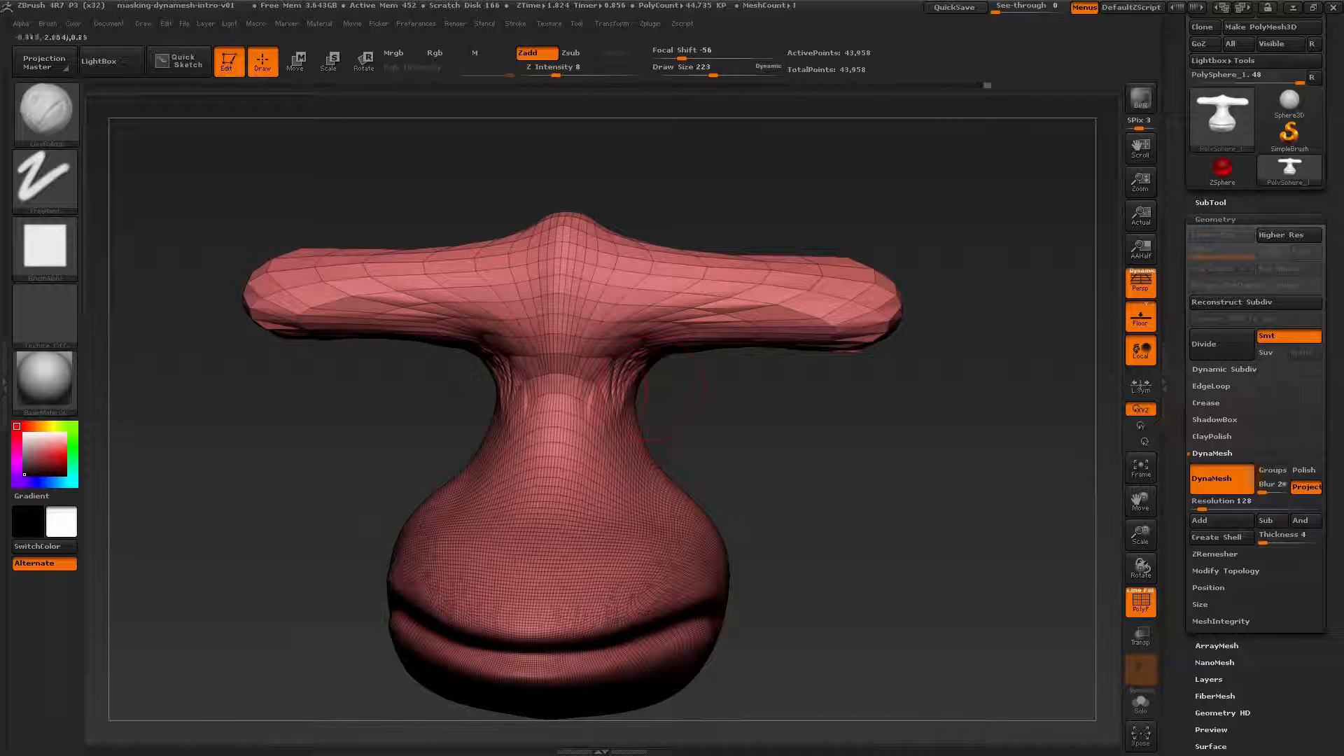
# Smooth the rough clay strokes where the arms join the neck at draw size 223.
pyautogui.moveTo(1034, 480); pyautogui.dragTo(642, 394)
pyautogui.keyDown('shift'); pyautogui.moveTo(615, 396); pyautogui.dragTo(623, 374); pyautogui.keyUp('shift')
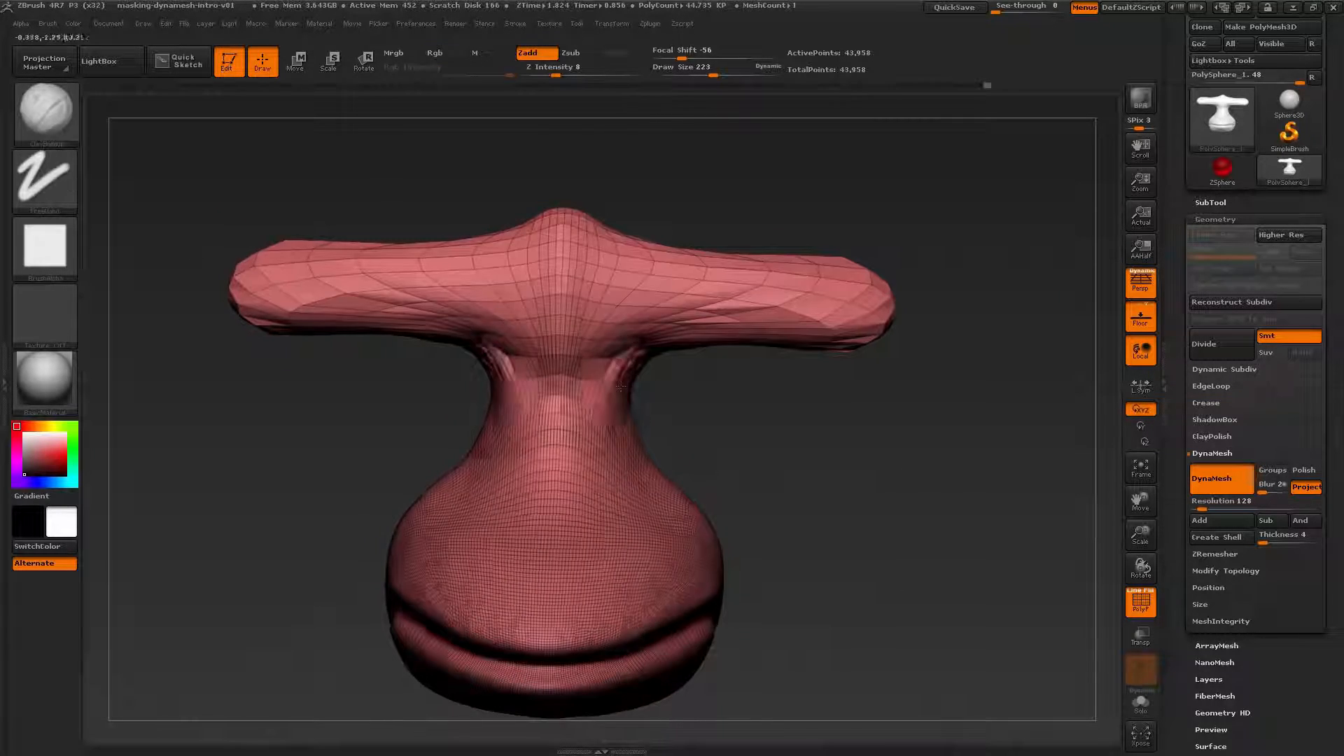
pyautogui.moveTo(745, 403); pyautogui.dragTo(682, 403)
pyautogui.moveTo(630, 374)
pyautogui.keyDown('shift'); pyautogui.mouseDown()
pyautogui.moveTo(635, 396)
pyautogui.moveTo(626, 378)
pyautogui.mouseUp(); pyautogui.keyUp('shift')
pyautogui.moveTo(682, 403)
pyautogui.mouseDown()
pyautogui.moveTo(745, 406)
pyautogui.moveTo(619, 387)
pyautogui.moveTo(639, 399)
pyautogui.mouseUp()
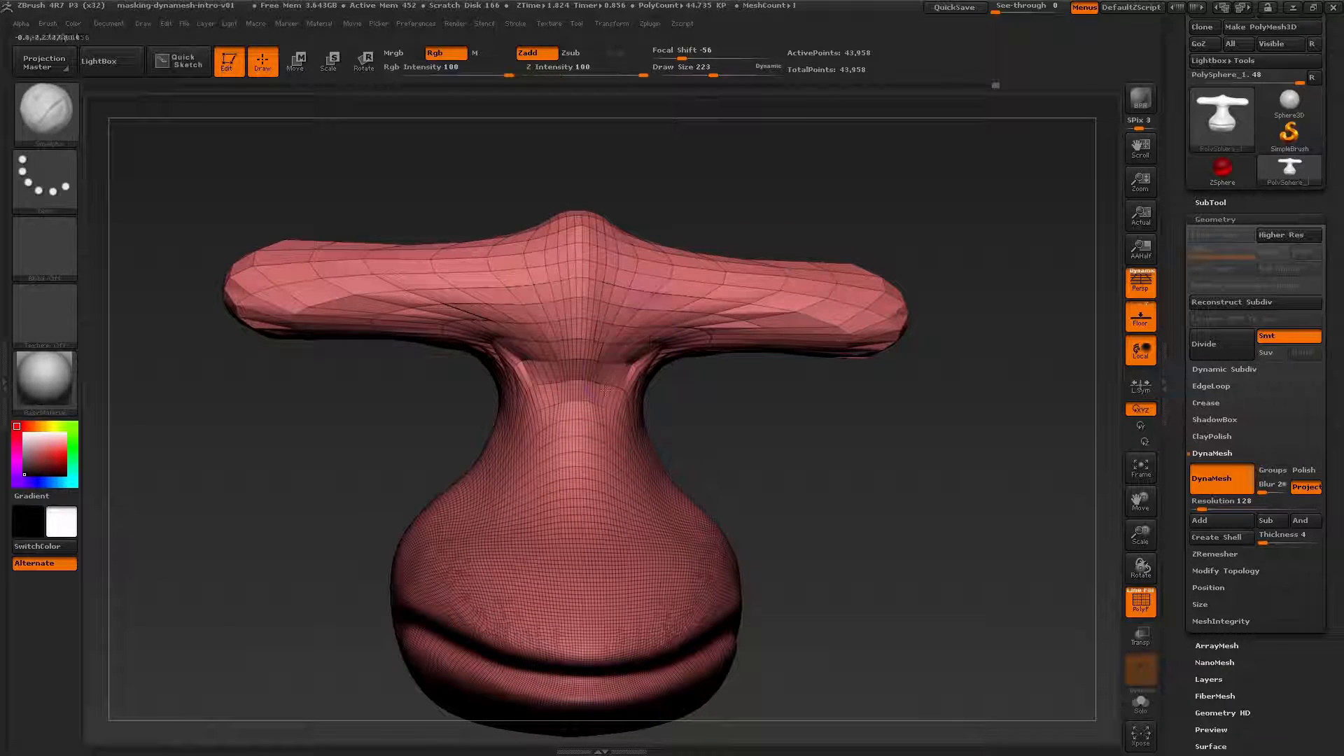
pyautogui.moveTo(650, 350); pyautogui.dragTo(665, 387)
pyautogui.moveTo(681, 390)
pyautogui.mouseDown(button='right')
pyautogui.moveTo(712, 381)
pyautogui.moveTo(742, 411)
pyautogui.moveTo(711, 388)
pyautogui.moveTo(728, 413)
pyautogui.moveTo(737, 345)
pyautogui.moveTo(727, 382)
pyautogui.moveTo(885, 399)
pyautogui.moveTo(846, 441)
pyautogui.moveTo(716, 356)
pyautogui.moveTo(849, 434)
pyautogui.moveTo(901, 431)
pyautogui.moveTo(908, 465)
pyautogui.mouseUp(button='right')
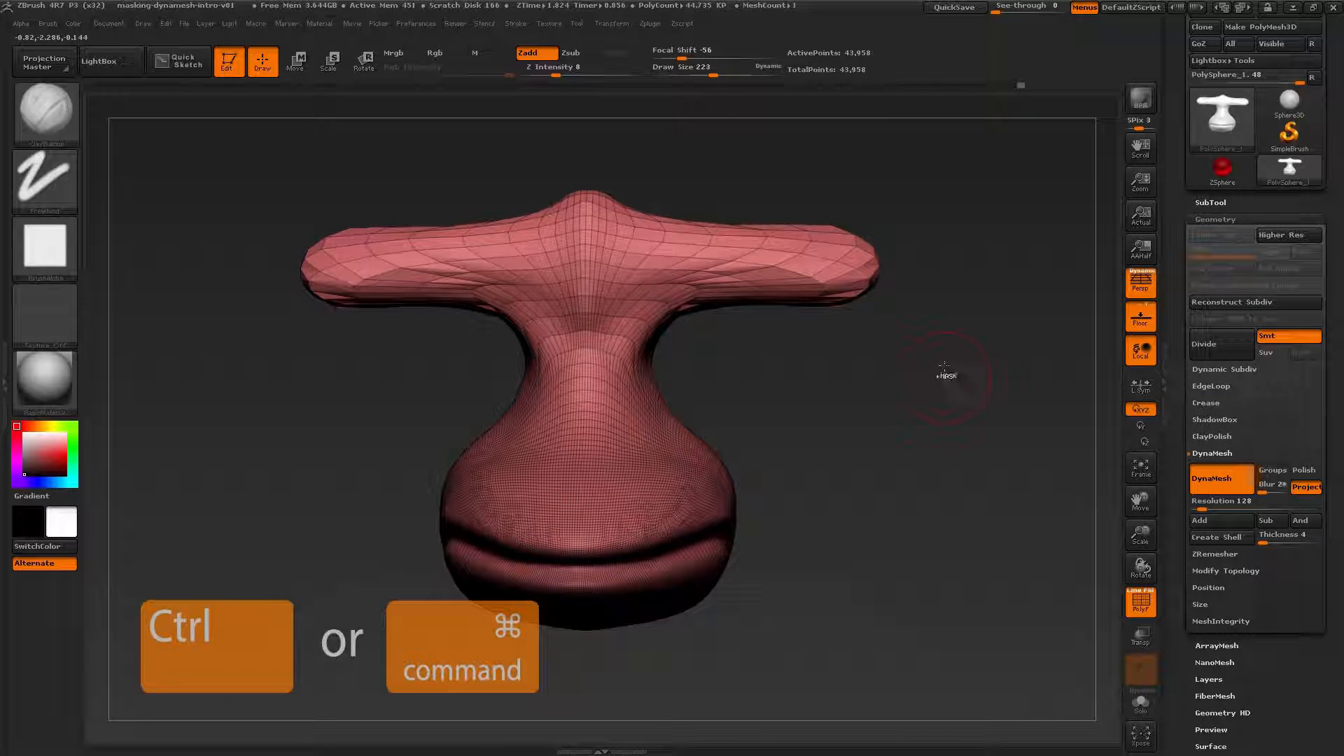
# Mask both sides of the lower body with a rectangular mask, then clear the mask.
pyautogui.press('ctrl')
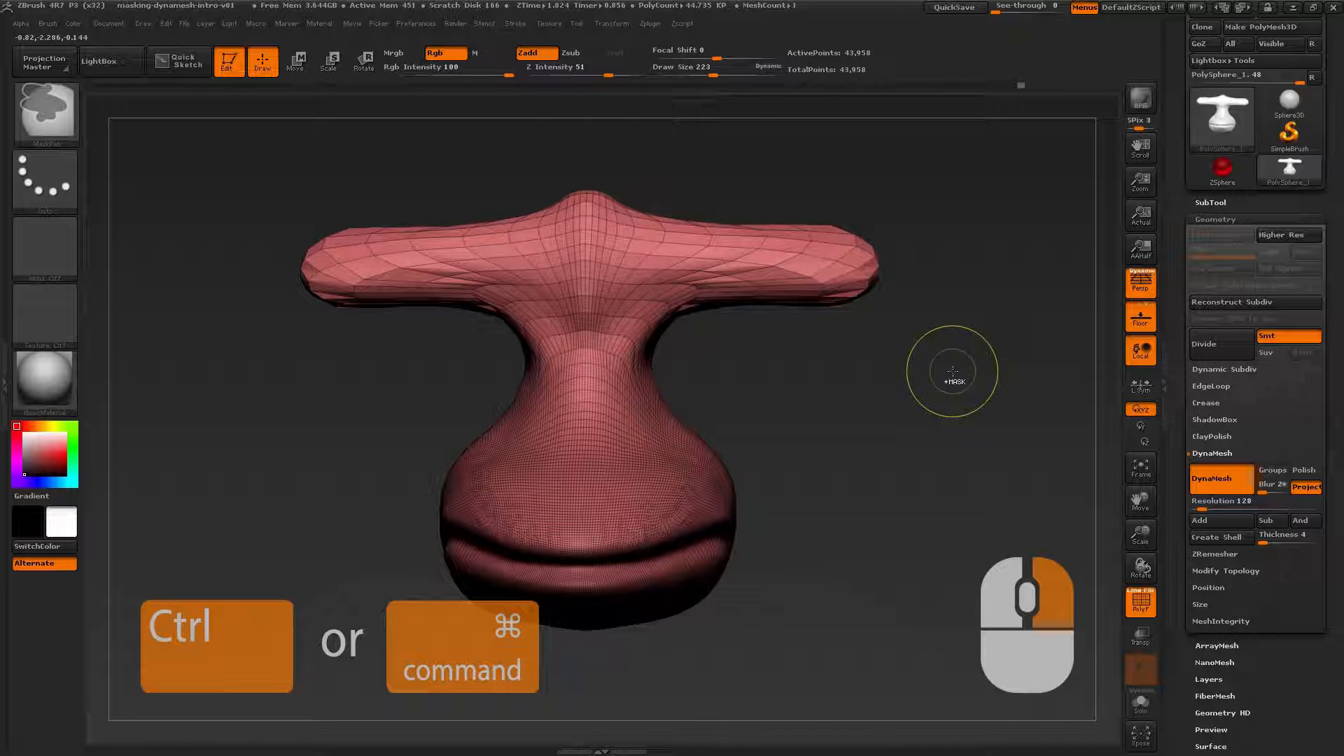
pyautogui.moveTo(959, 371)
pyautogui.keyDown('ctrl'); pyautogui.mouseDown()
pyautogui.moveTo(766, 625)
pyautogui.moveTo(619, 686)
pyautogui.moveTo(723, 666)
pyautogui.moveTo(609, 682)
pyautogui.moveTo(846, 564)
pyautogui.moveTo(862, 542)
pyautogui.moveTo(636, 624)
pyautogui.moveTo(626, 652)
pyautogui.mouseUp(); pyautogui.keyUp('ctrl')
pyautogui.moveTo(893, 567)
pyautogui.mouseDown()
pyautogui.moveTo(871, 577)
pyautogui.moveTo(858, 563)
pyautogui.moveTo(893, 567)
pyautogui.moveTo(889, 556)
pyautogui.moveTo(888, 588)
pyautogui.moveTo(936, 562)
pyautogui.moveTo(910, 581)
pyautogui.moveTo(931, 563)
pyautogui.moveTo(914, 566)
pyautogui.mouseUp()
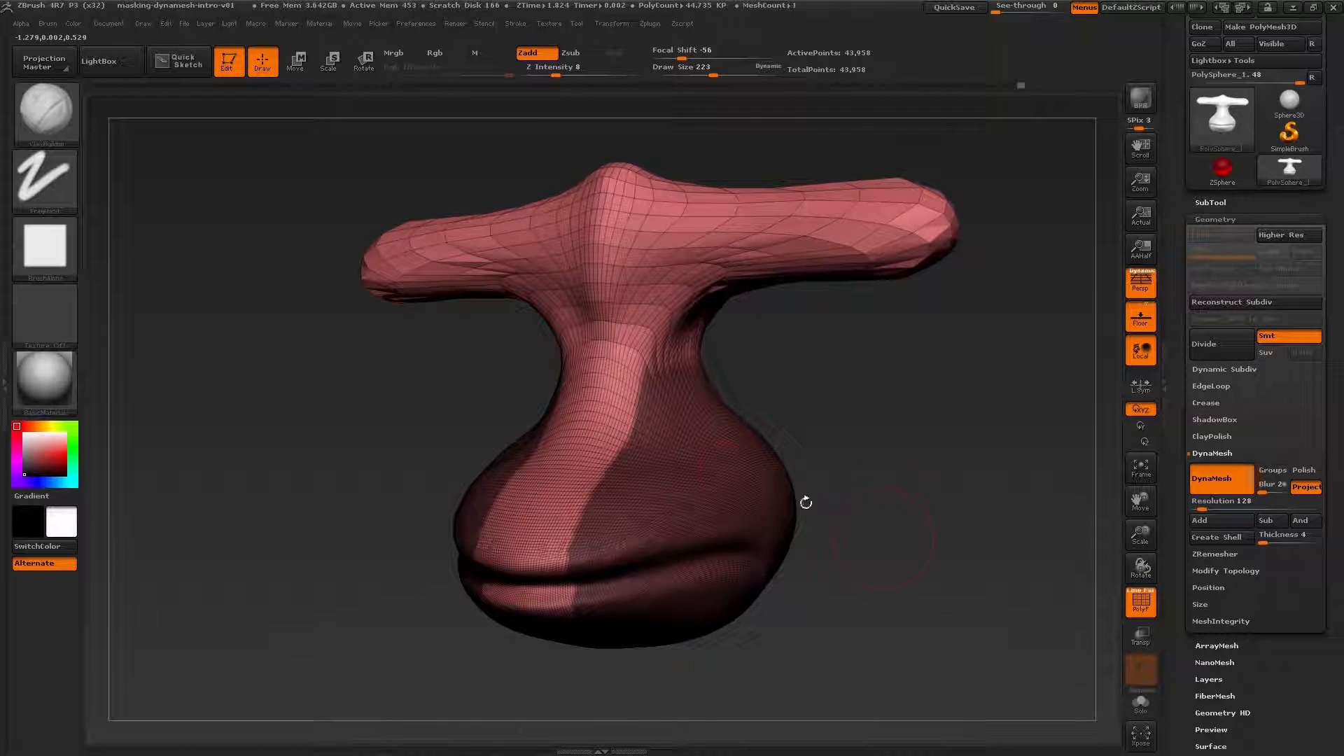
pyautogui.moveTo(881, 484); pyautogui.dragTo(909, 465)
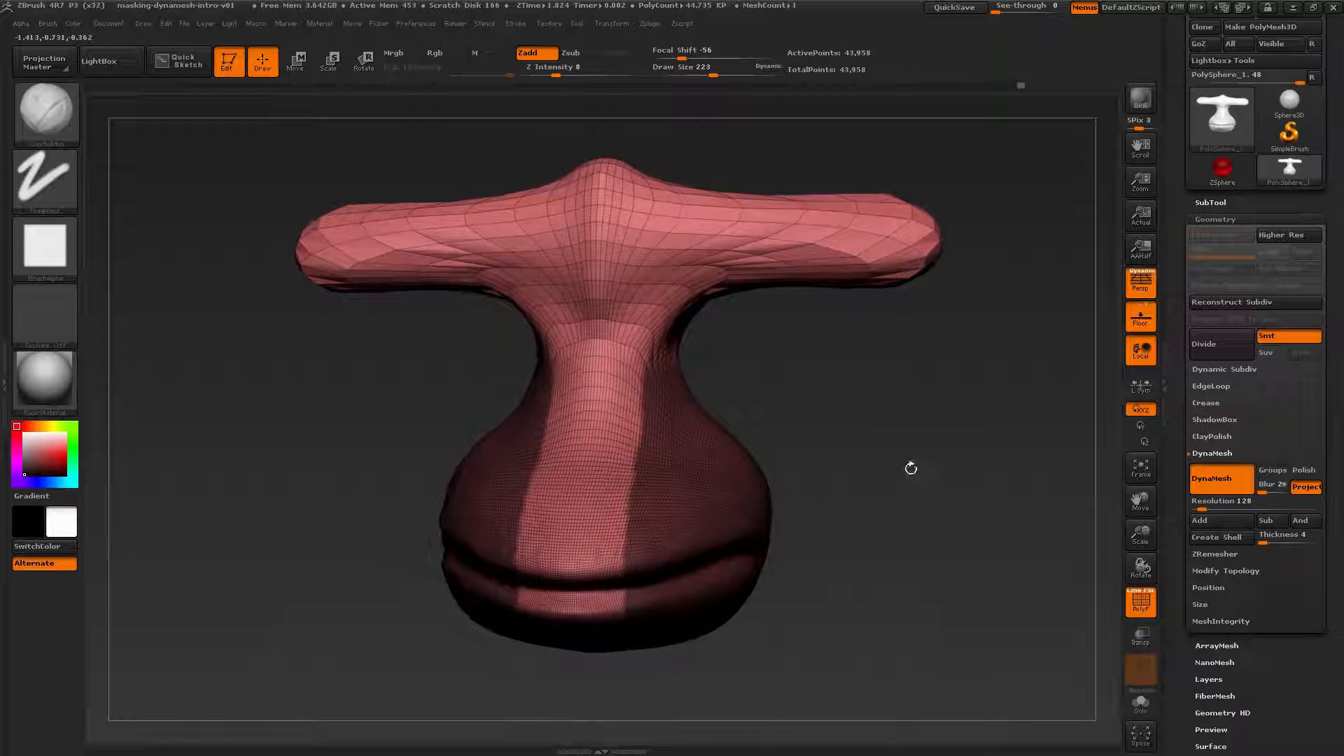
pyautogui.moveTo(936, 404)
pyautogui.keyDown('ctrl'); pyautogui.mouseDown()
pyautogui.moveTo(931, 539)
pyautogui.moveTo(708, 604)
pyautogui.moveTo(767, 623)
pyautogui.moveTo(684, 670)
pyautogui.moveTo(616, 686)
pyautogui.mouseUp(); pyautogui.keyUp('ctrl')
pyautogui.moveTo(928, 575); pyautogui.dragTo(906, 456)
pyautogui.keyDown('ctrl'); pyautogui.moveTo(874, 346); pyautogui.dragTo(1019, 556); pyautogui.keyUp('ctrl')
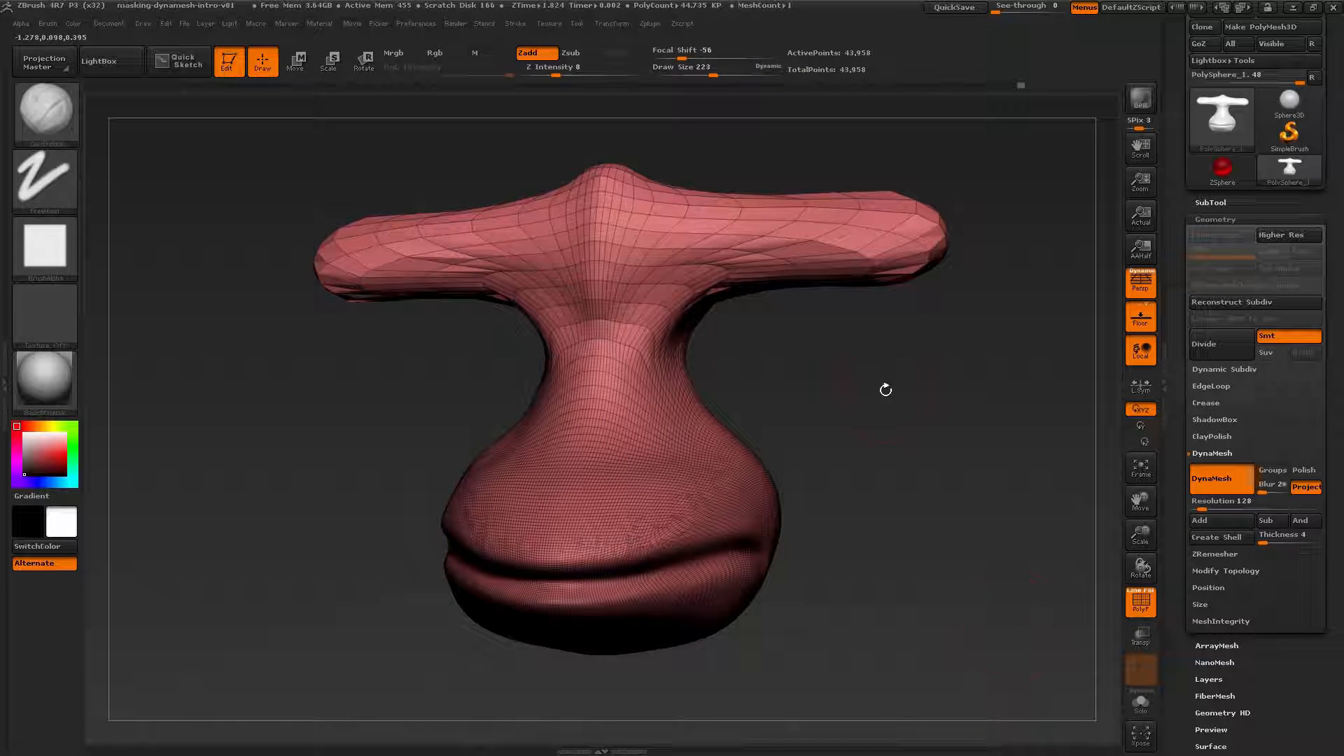
# Remesh the model with DynaMesh at resolution 128 and examine the polygons along the arm.
pyautogui.keyDown('ctrl'); pyautogui.moveTo(859, 350); pyautogui.dragTo(1012, 570); pyautogui.keyUp('ctrl')
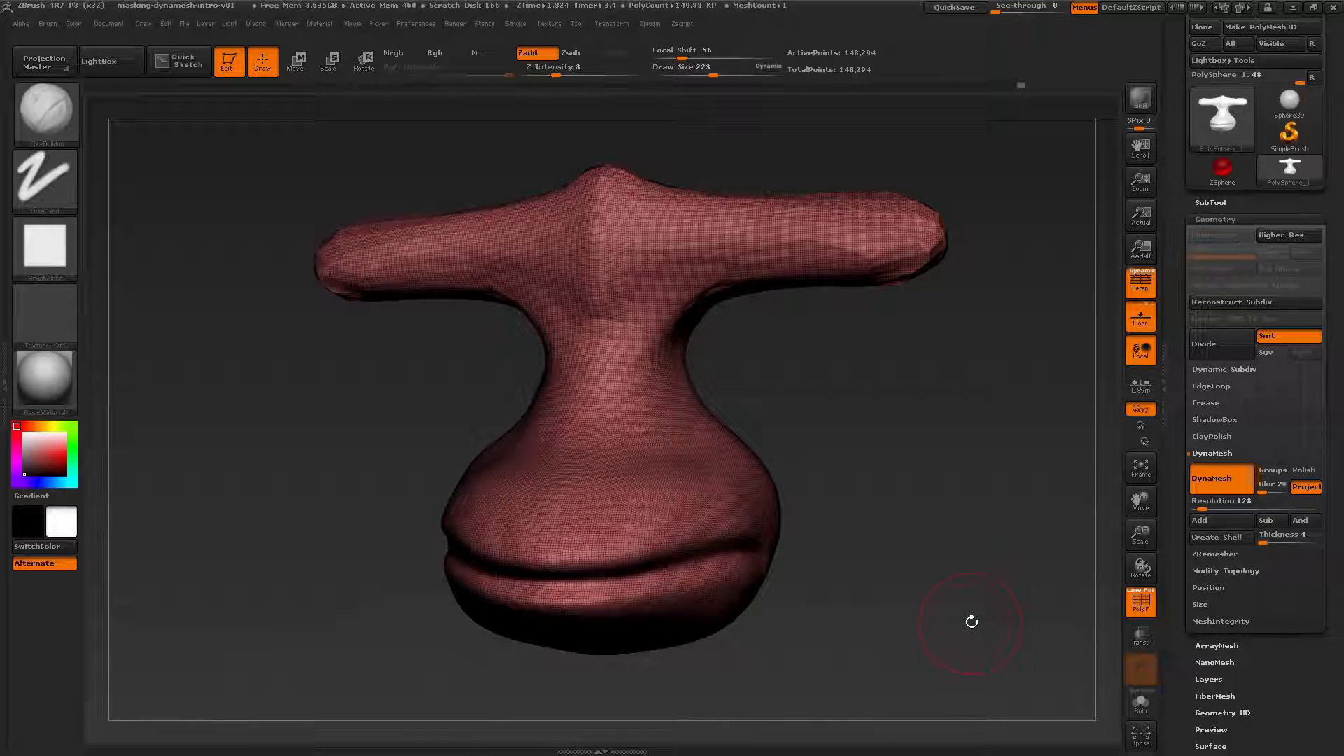
pyautogui.moveTo(954, 355)
pyautogui.keyDown('alt'); pyautogui.mouseDown()
pyautogui.moveTo(957, 609)
pyautogui.moveTo(943, 456)
pyautogui.mouseUp(); pyautogui.keyUp('alt')
# Undo the DynaMesh update and return to the stretched arm polygons.
pyautogui.press('ctrl')
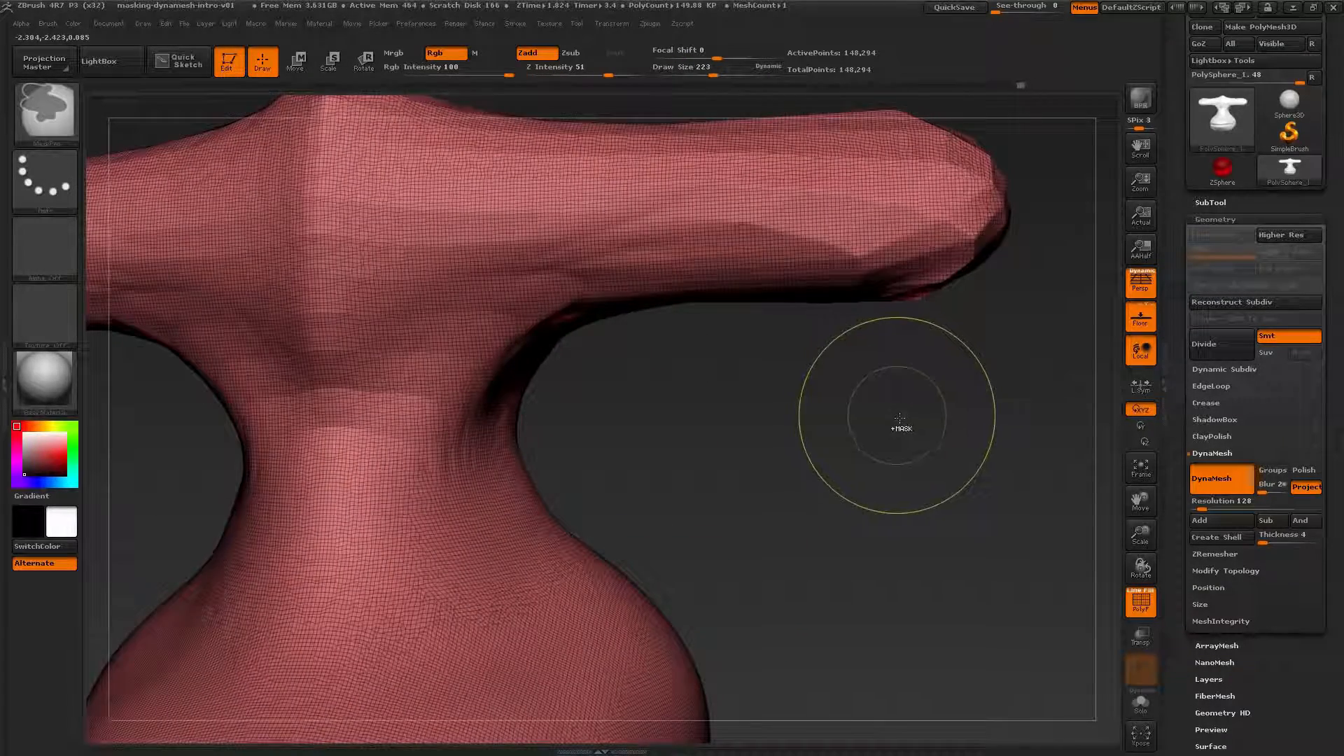
pyautogui.hotkey('ctrl', 'z')
pyautogui.hotkey('ctrl', 'z')
pyautogui.hotkey('ctrl', 'z')
pyautogui.hotkey('ctrl', 'z')
pyautogui.hotkey('ctrl', 'z')
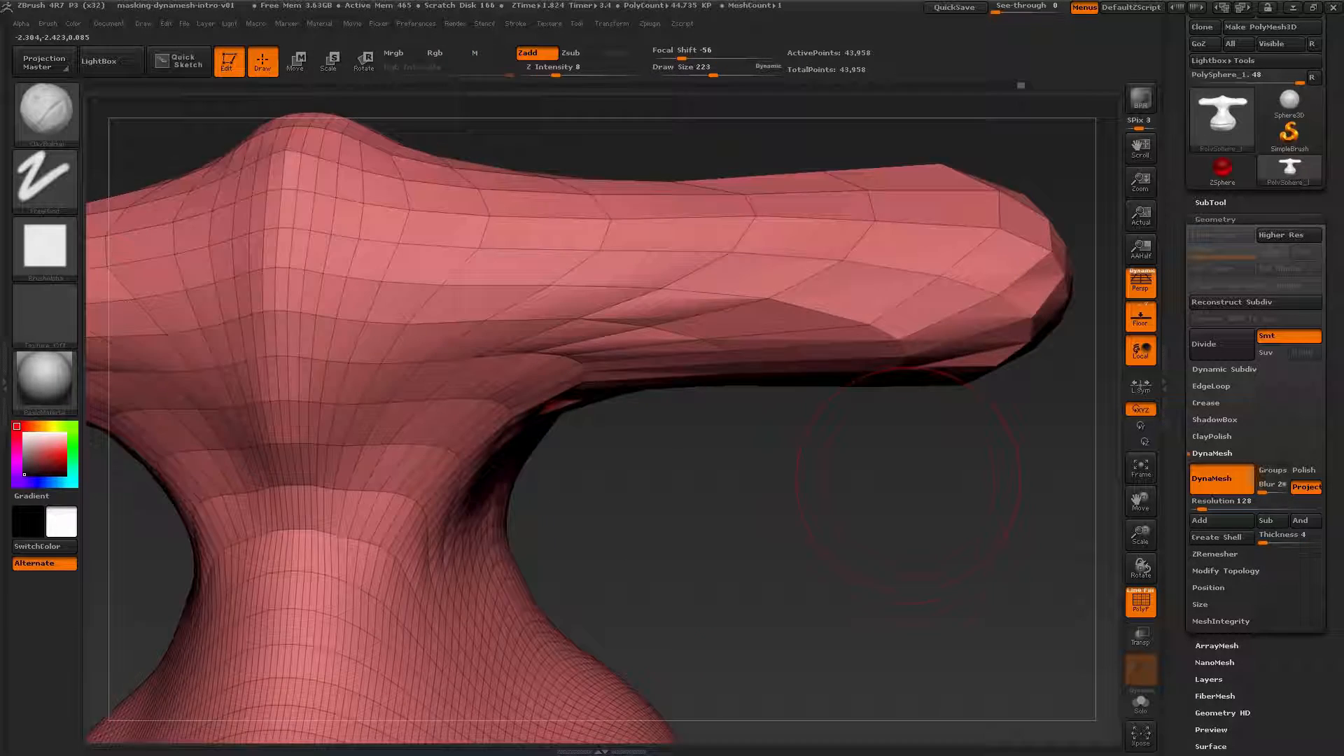
# Set the draw size to 187 and remesh the unmasked model with DynaMesh at resolution 128.
pyautogui.press('s')
pyautogui.moveTo(908, 483)
pyautogui.keyDown('alt'); pyautogui.mouseDown()
pyautogui.moveTo(890, 536)
pyautogui.moveTo(874, 539)
pyautogui.mouseUp(); pyautogui.keyUp('alt')
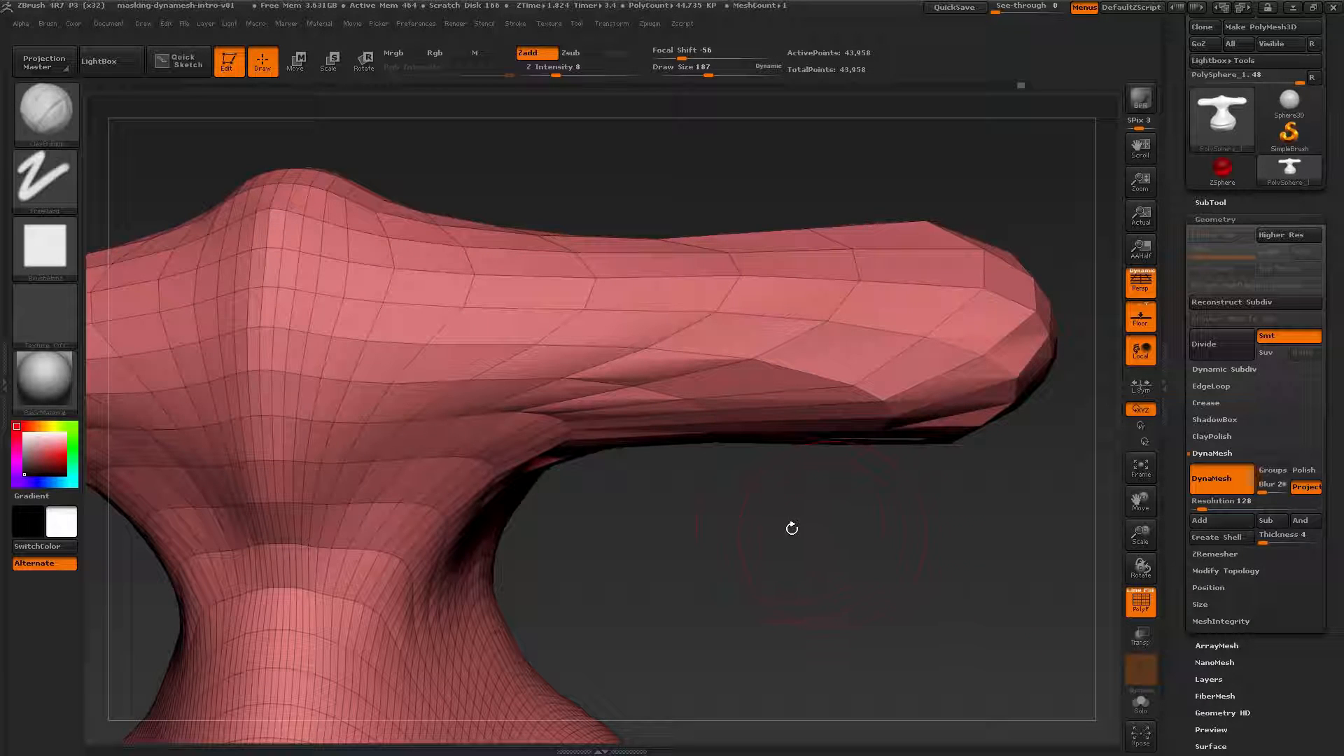
pyautogui.press('ctrl')
pyautogui.moveTo(765, 526); pyautogui.dragTo(903, 595)
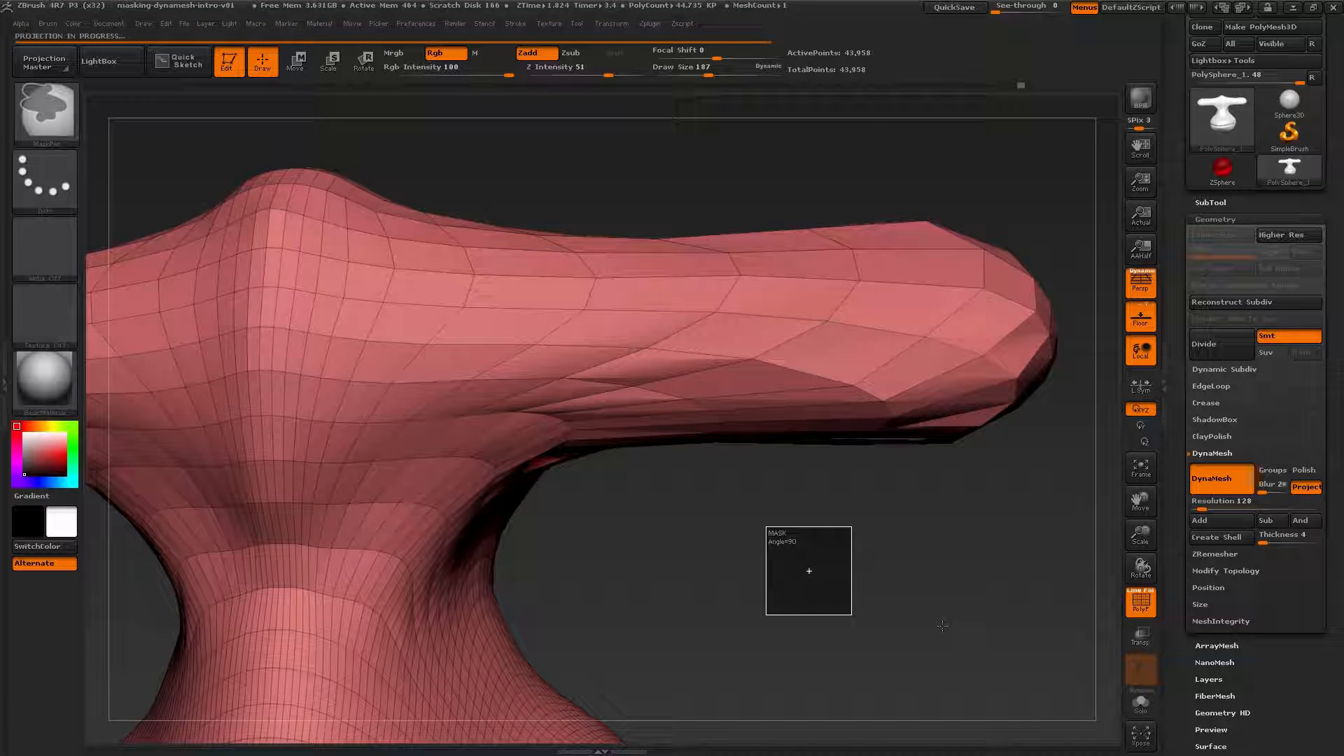
pyautogui.moveTo(943, 625)
pyautogui.mouseDown()
pyautogui.moveTo(870, 514)
pyautogui.moveTo(927, 518)
pyautogui.moveTo(922, 542)
pyautogui.moveTo(812, 504)
pyautogui.moveTo(668, 420)
pyautogui.moveTo(684, 569)
pyautogui.moveTo(413, 546)
pyautogui.moveTo(894, 585)
pyautogui.moveTo(912, 435)
pyautogui.mouseUp()
# Set the draw size to 172, smooth the faceted arm end and hide the polyframe.
pyautogui.press('s')
pyautogui.click(853, 402)
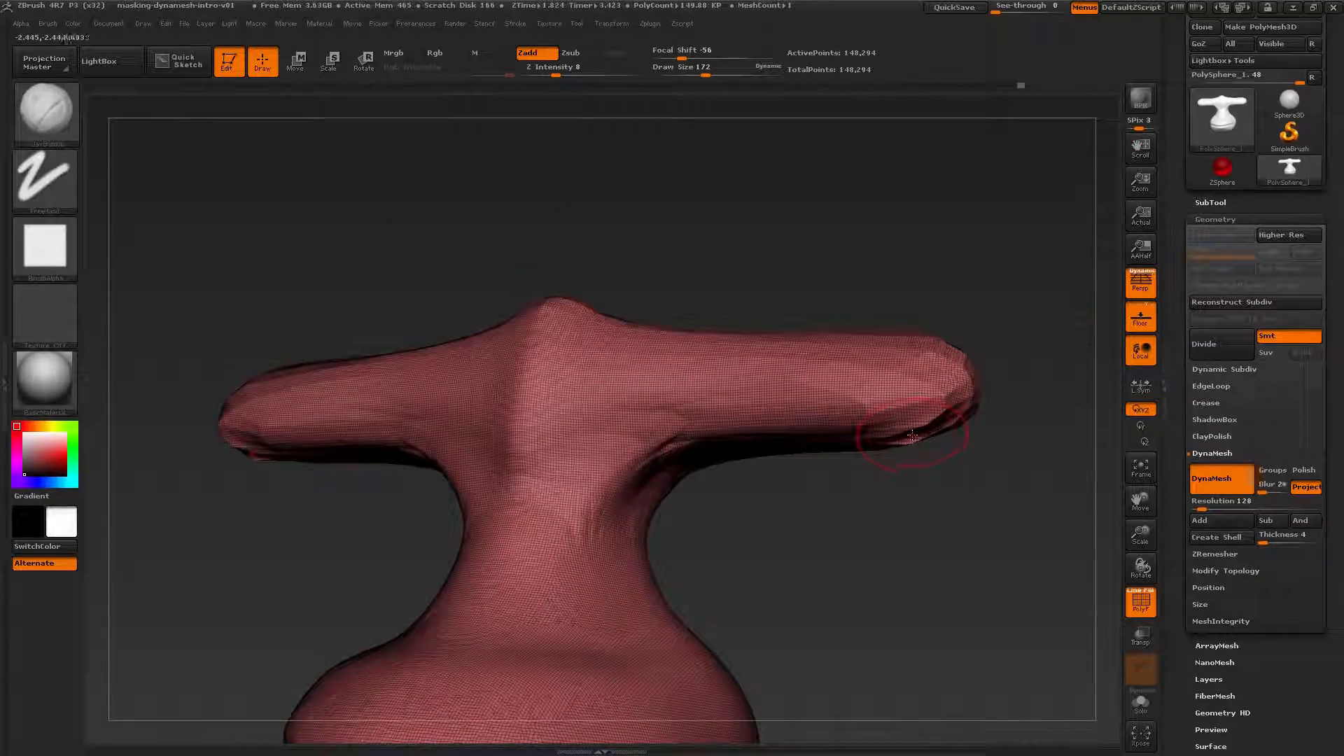
pyautogui.press('shift')
pyautogui.keyDown('shift'); pyautogui.moveTo(931, 378); pyautogui.dragTo(745, 406); pyautogui.keyUp('shift')
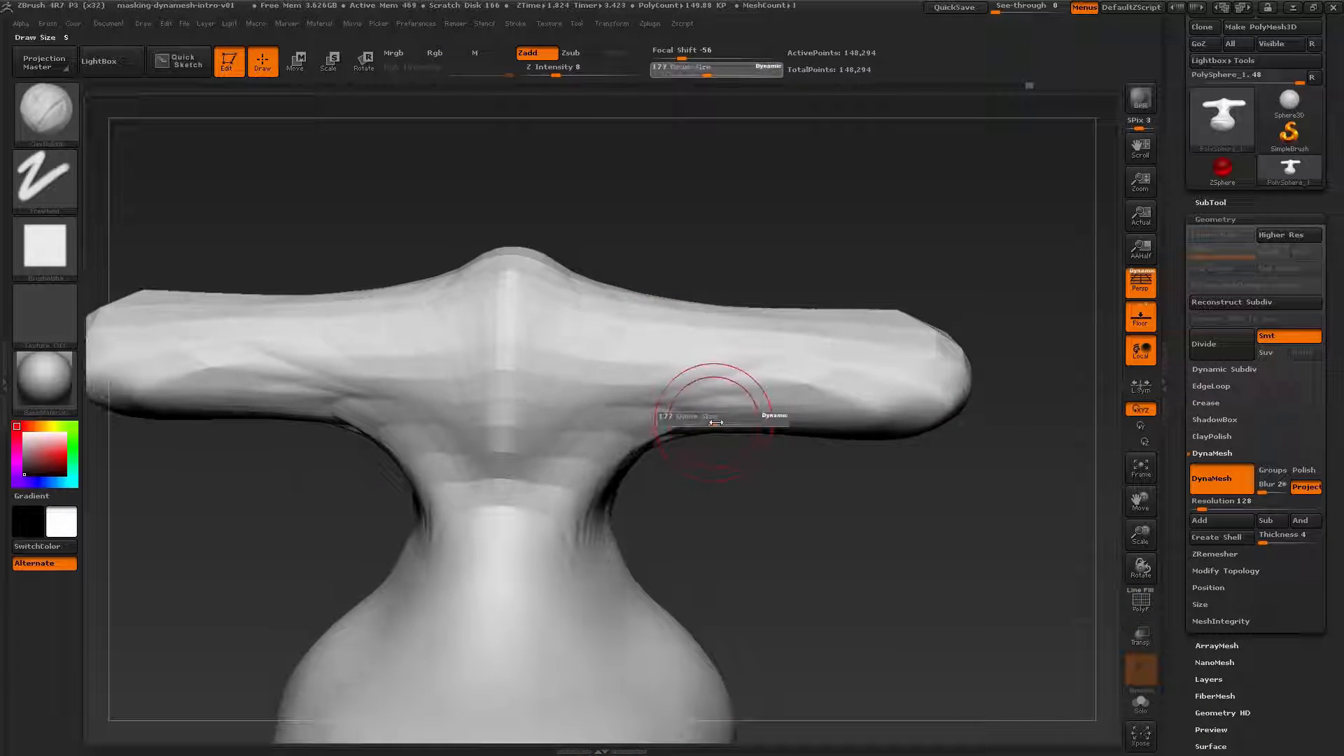
# Set the draw size to 197 and build up and smooth clay on the neck and the undersides of the arms.
pyautogui.press('shift')
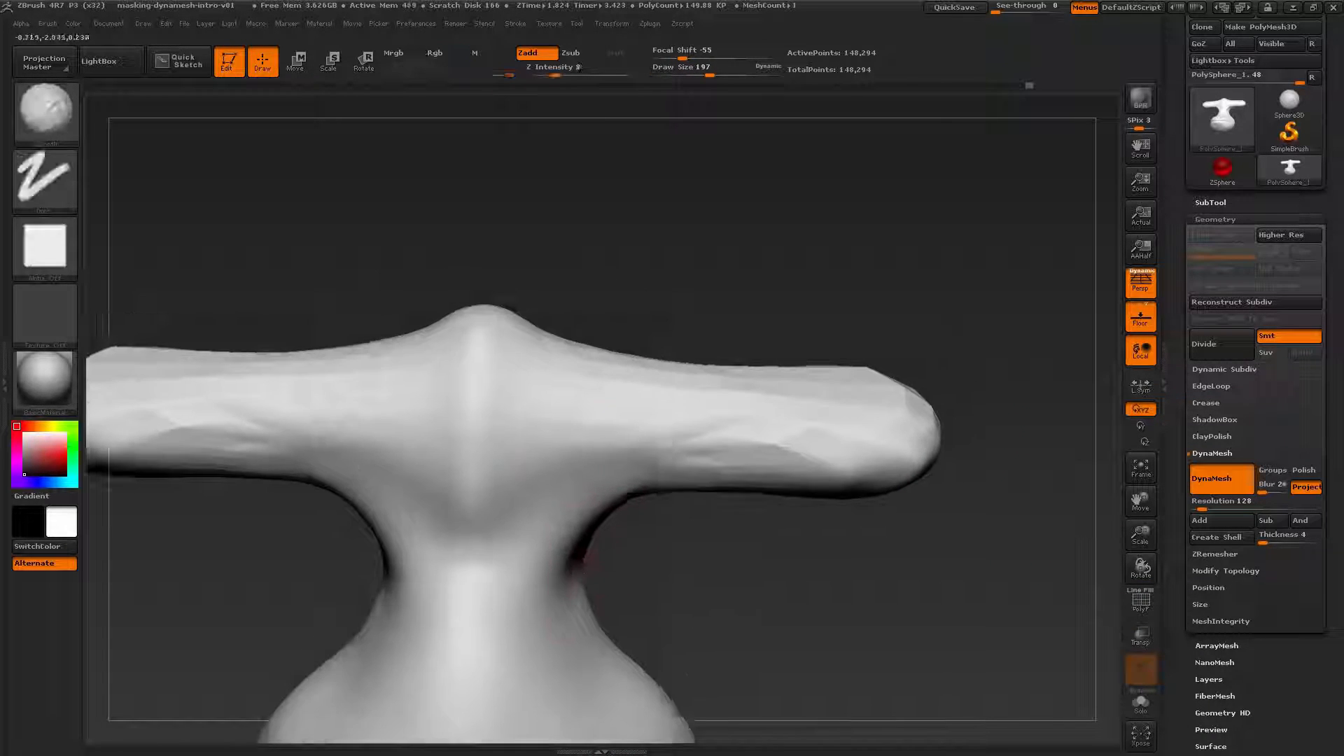
pyautogui.moveTo(553, 554); pyautogui.dragTo(556, 624)
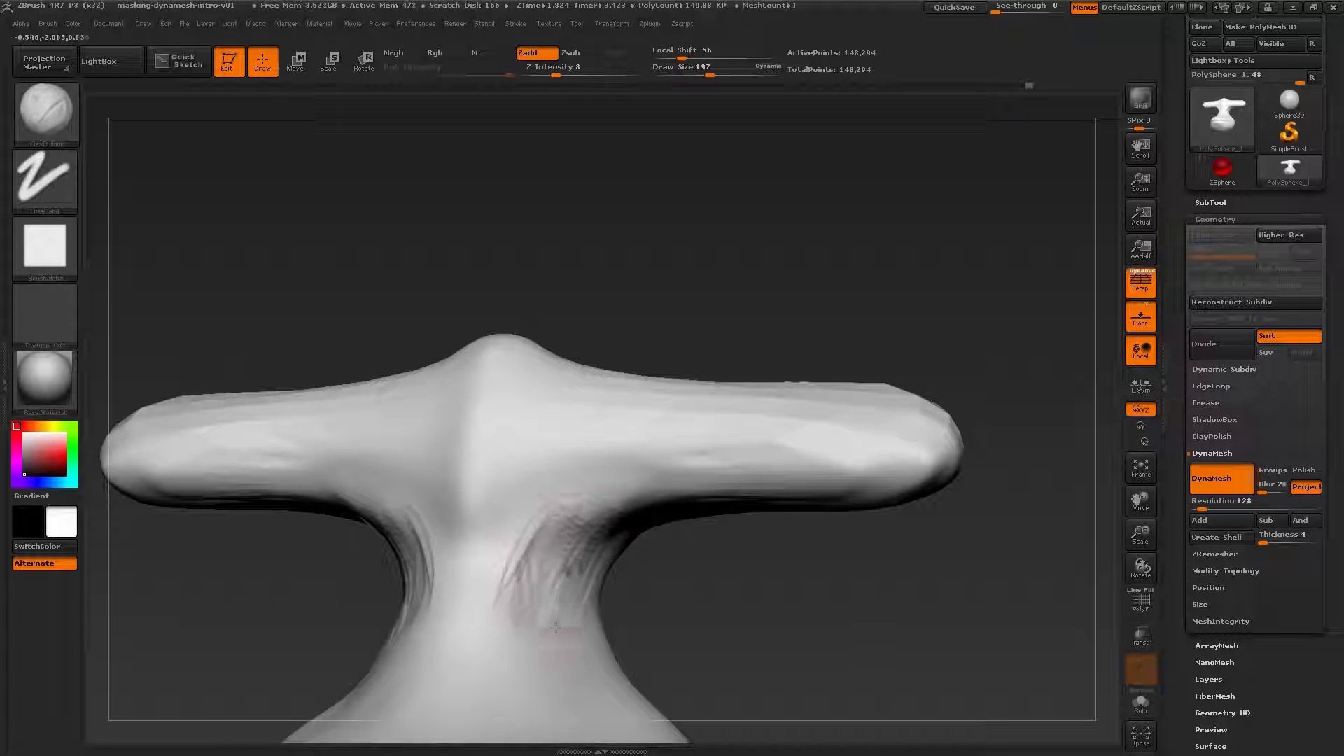
pyautogui.moveTo(693, 665); pyautogui.dragTo(593, 650)
pyautogui.moveTo(756, 630); pyautogui.dragTo(644, 605)
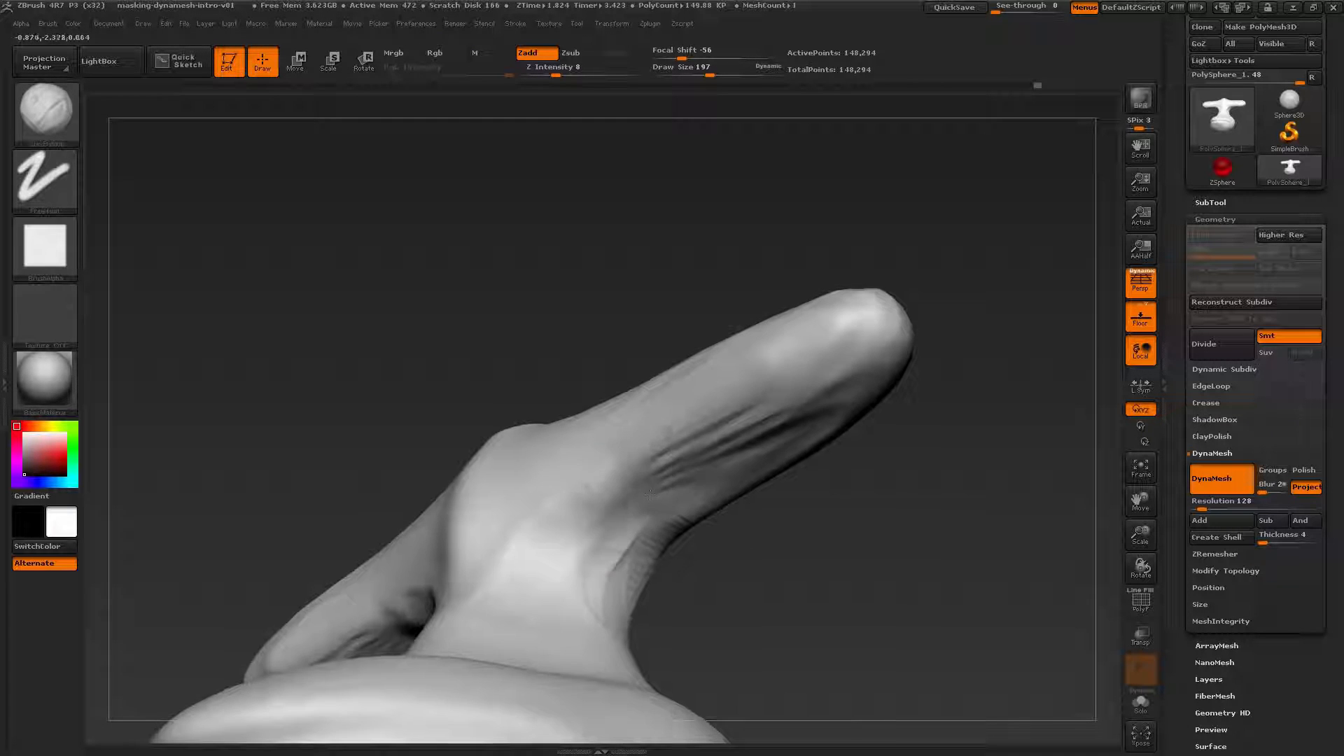
pyautogui.moveTo(371, 630); pyautogui.dragTo(420, 595)
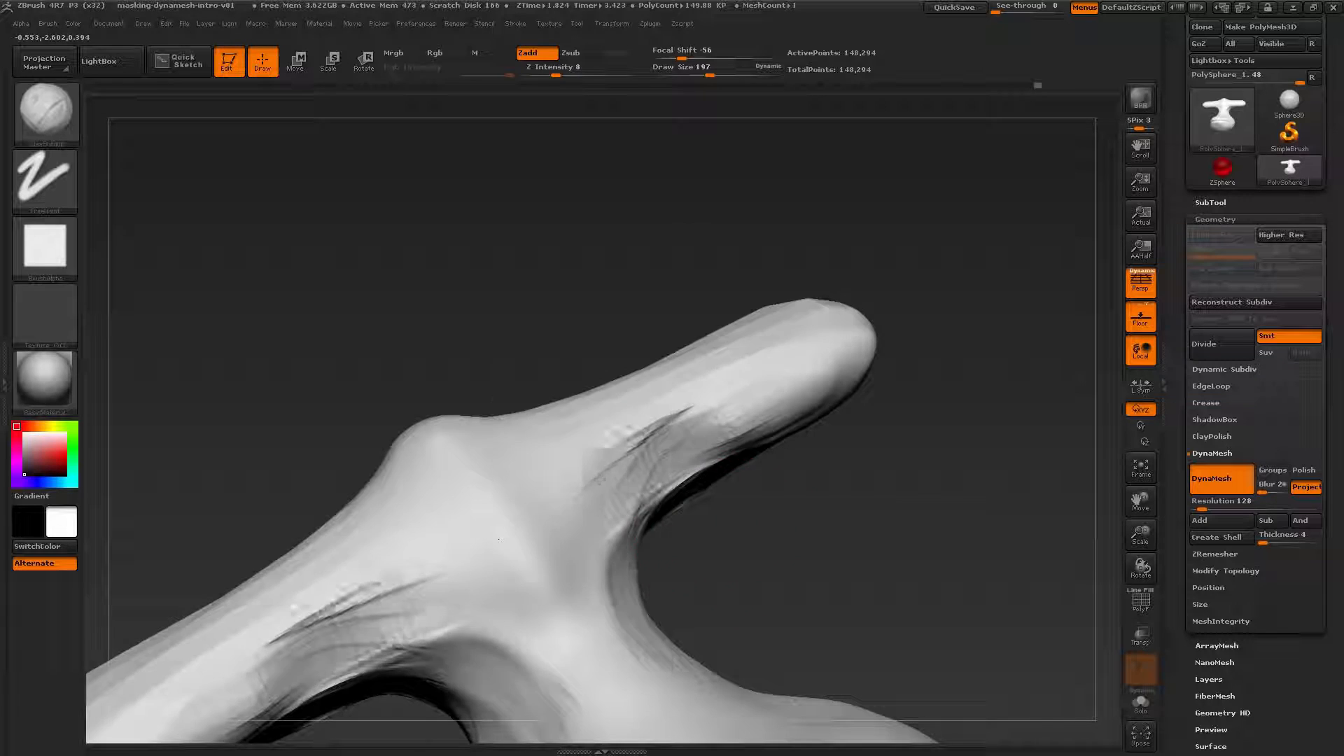
pyautogui.moveTo(716, 456); pyautogui.dragTo(621, 406)
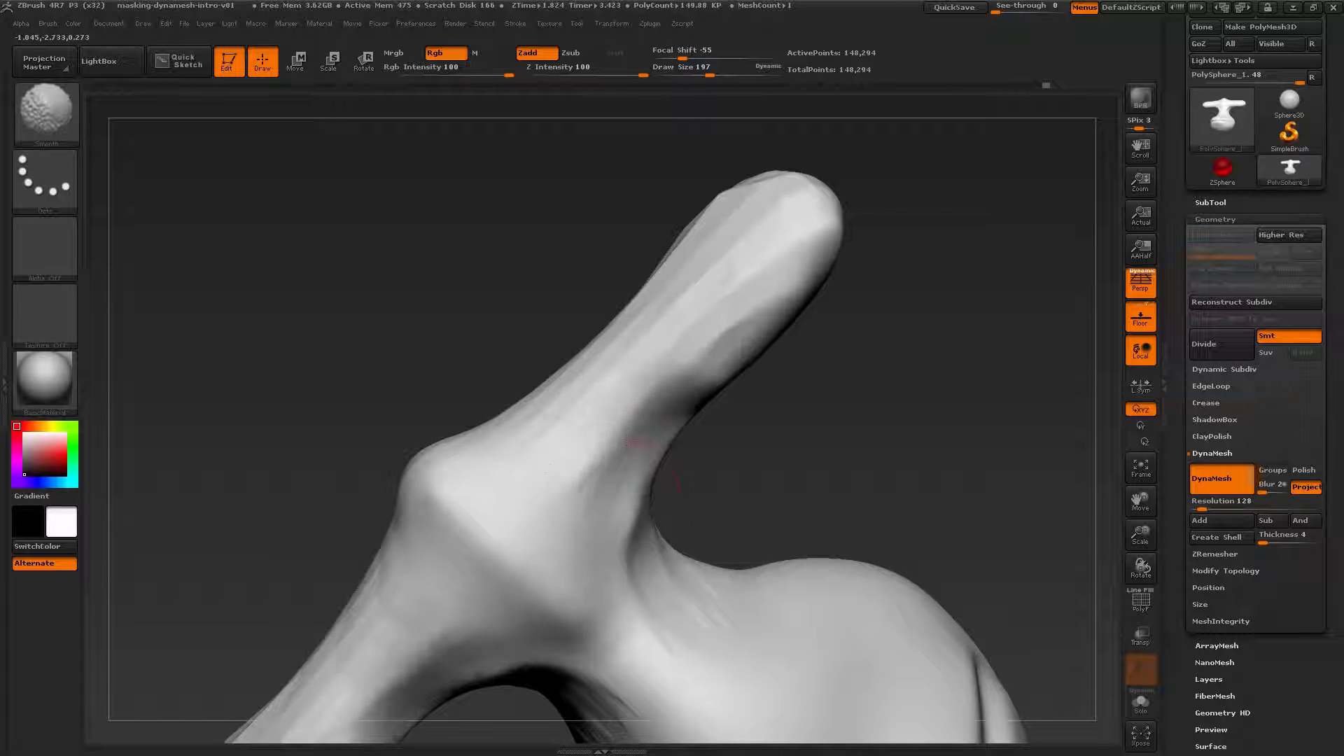
# Reduce the draw size to 187 and add and smooth clay strokes around the length of the arm.
pyautogui.moveTo(620, 505); pyautogui.dragTo(633, 528, button='right')
pyautogui.moveTo(632, 528); pyautogui.dragTo(655, 493)
pyautogui.moveTo(655, 494); pyautogui.dragTo(693, 483, button='right')
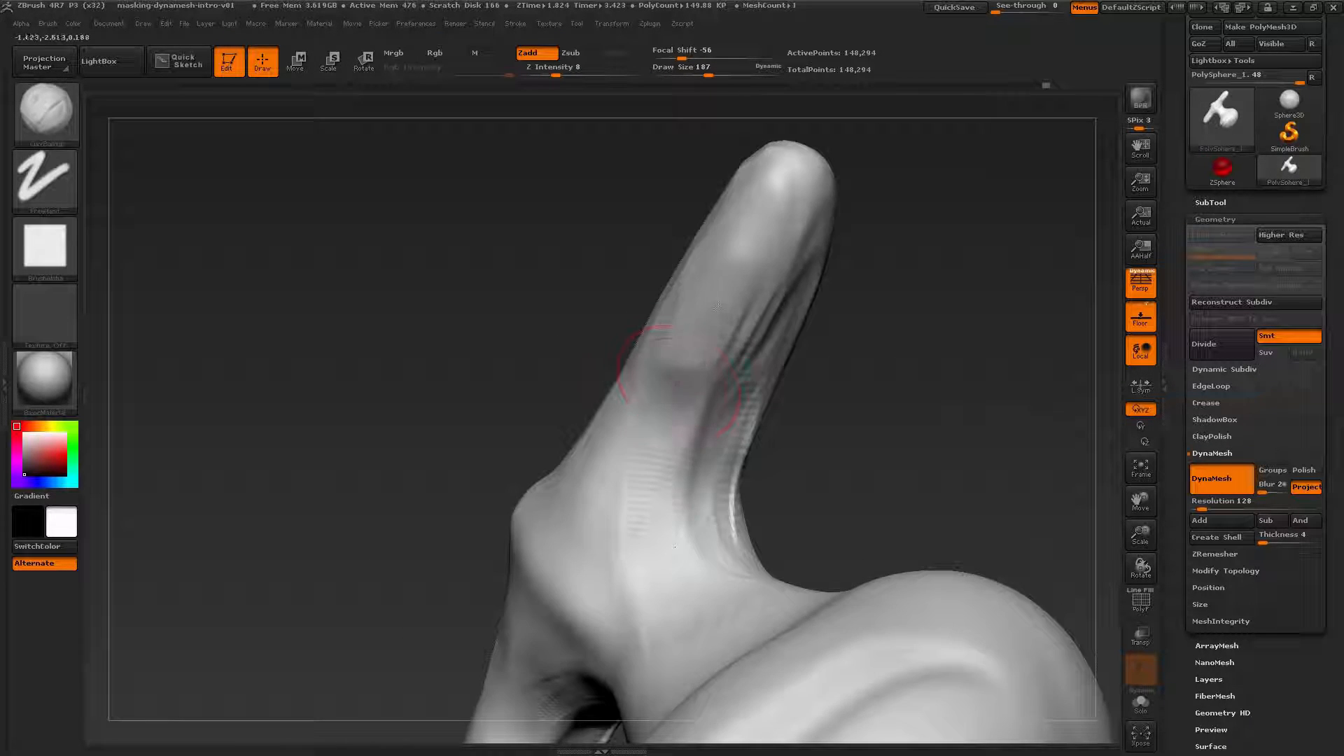
pyautogui.moveTo(696, 324)
pyautogui.mouseDown(button='right')
pyautogui.moveTo(602, 371)
pyautogui.moveTo(553, 422)
pyautogui.mouseUp(button='right')
pyautogui.moveTo(554, 423); pyautogui.dragTo(592, 315)
pyautogui.moveTo(560, 399)
pyautogui.mouseDown()
pyautogui.moveTo(511, 301)
pyautogui.moveTo(574, 231)
pyautogui.mouseUp()
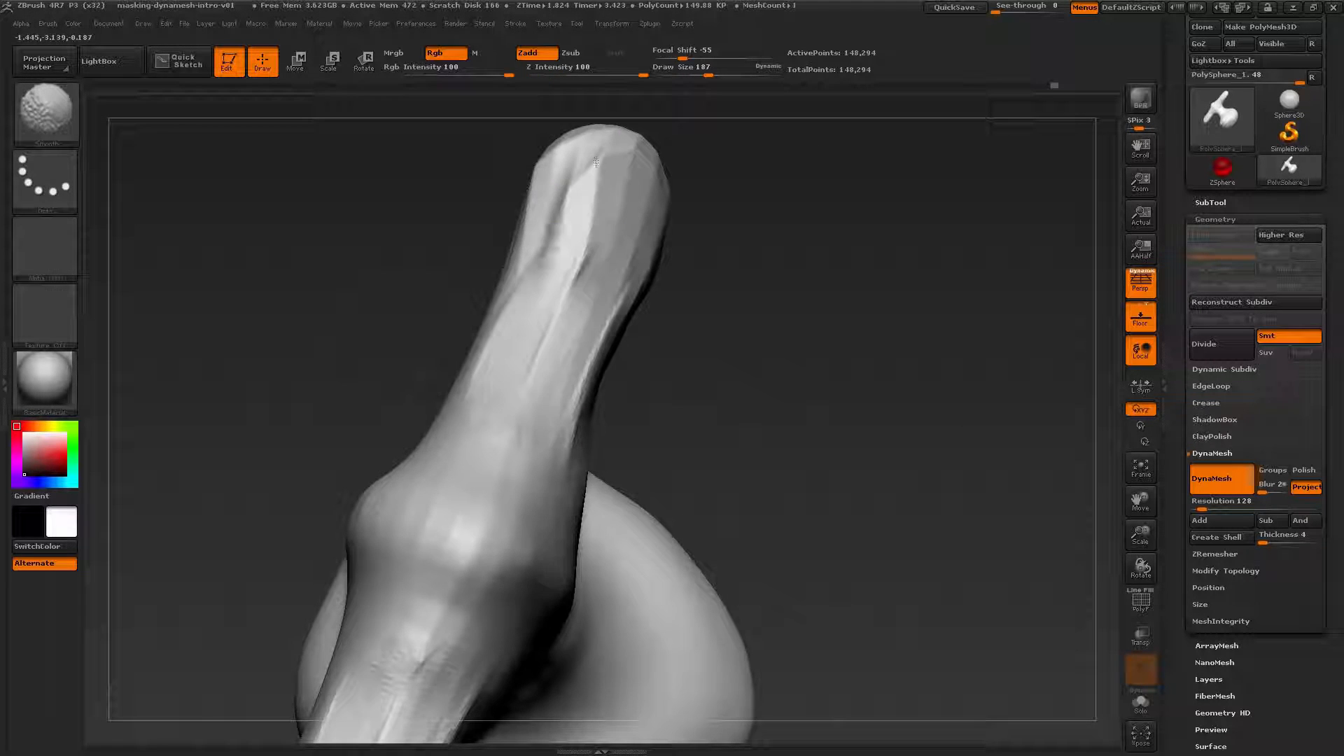
pyautogui.keyDown('alt'); pyautogui.moveTo(566, 193); pyautogui.dragTo(598, 388, button='right'); pyautogui.keyUp('alt')
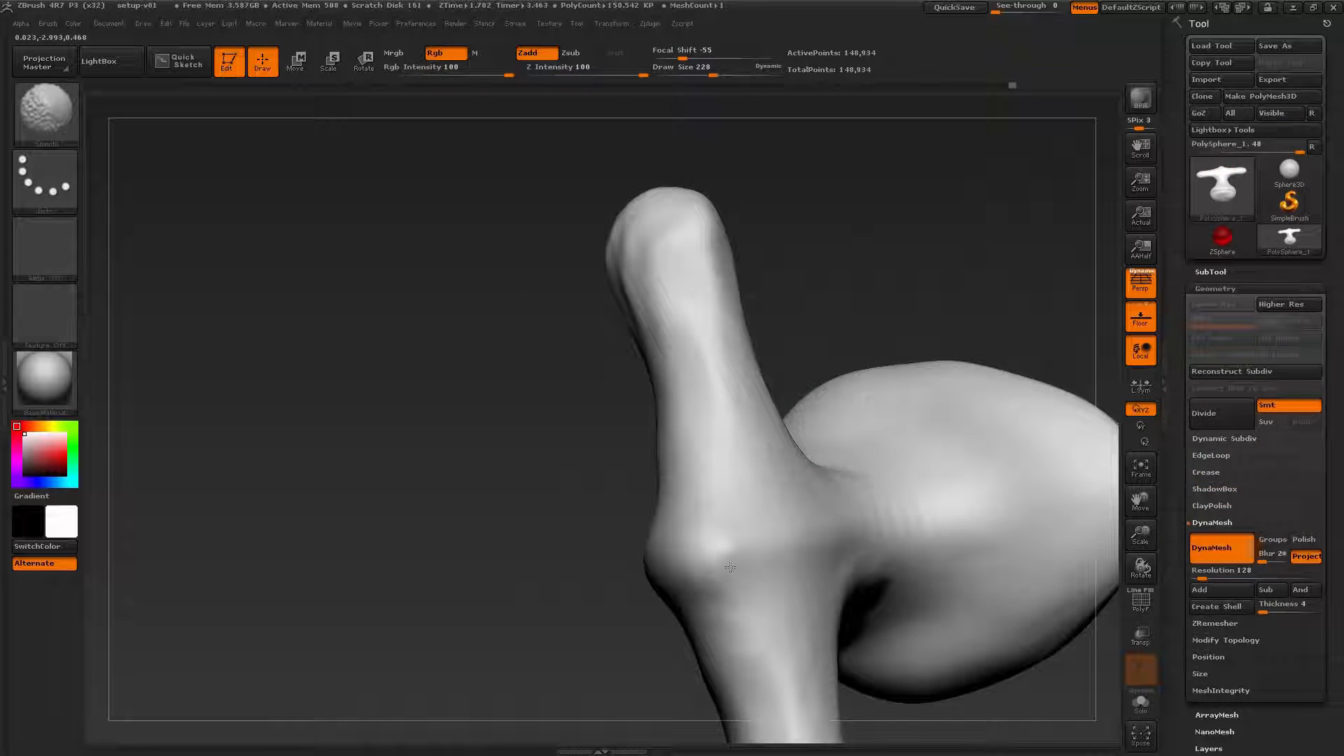
# Increase the draw size to 293 and smooth the arm and the transition between the neck and arms.
pyautogui.moveTo(730, 567); pyautogui.dragTo(749, 443, button='right')
pyautogui.press('shift')
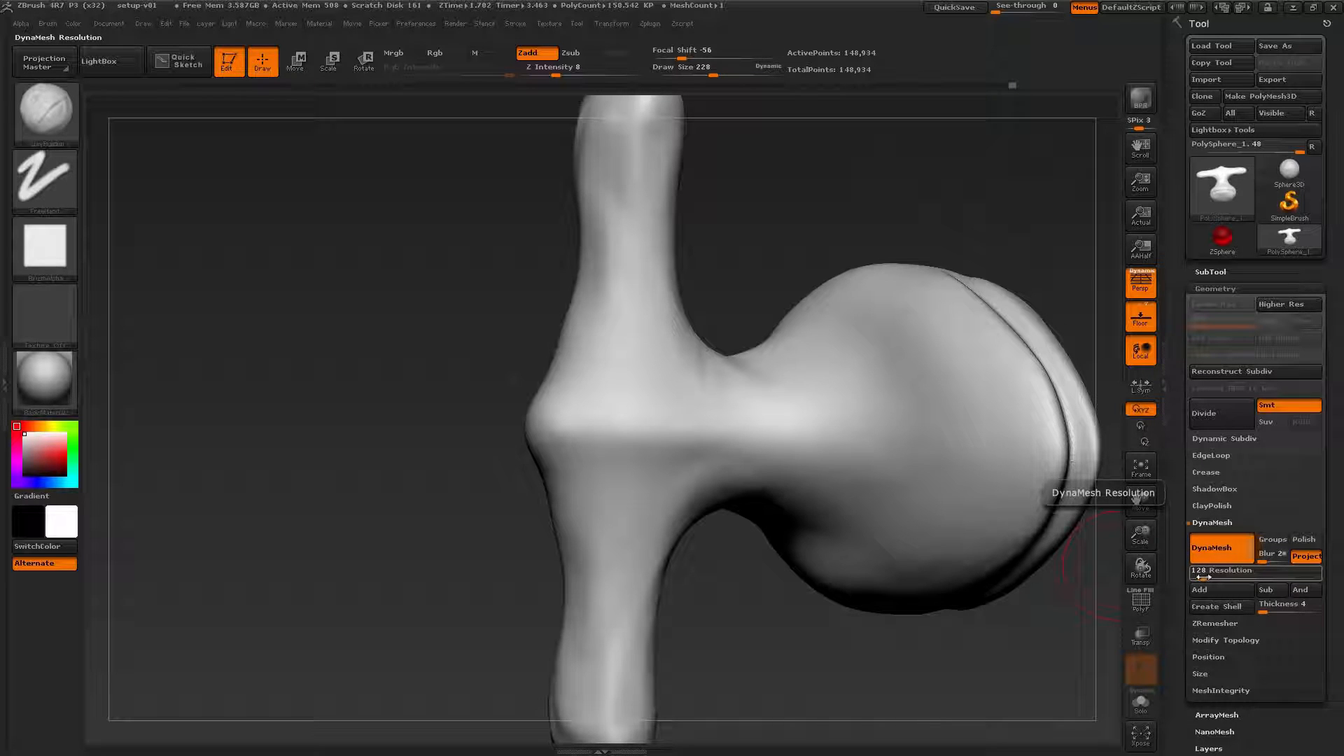
pyautogui.moveTo(1188, 577); pyautogui.dragTo(1192, 528)
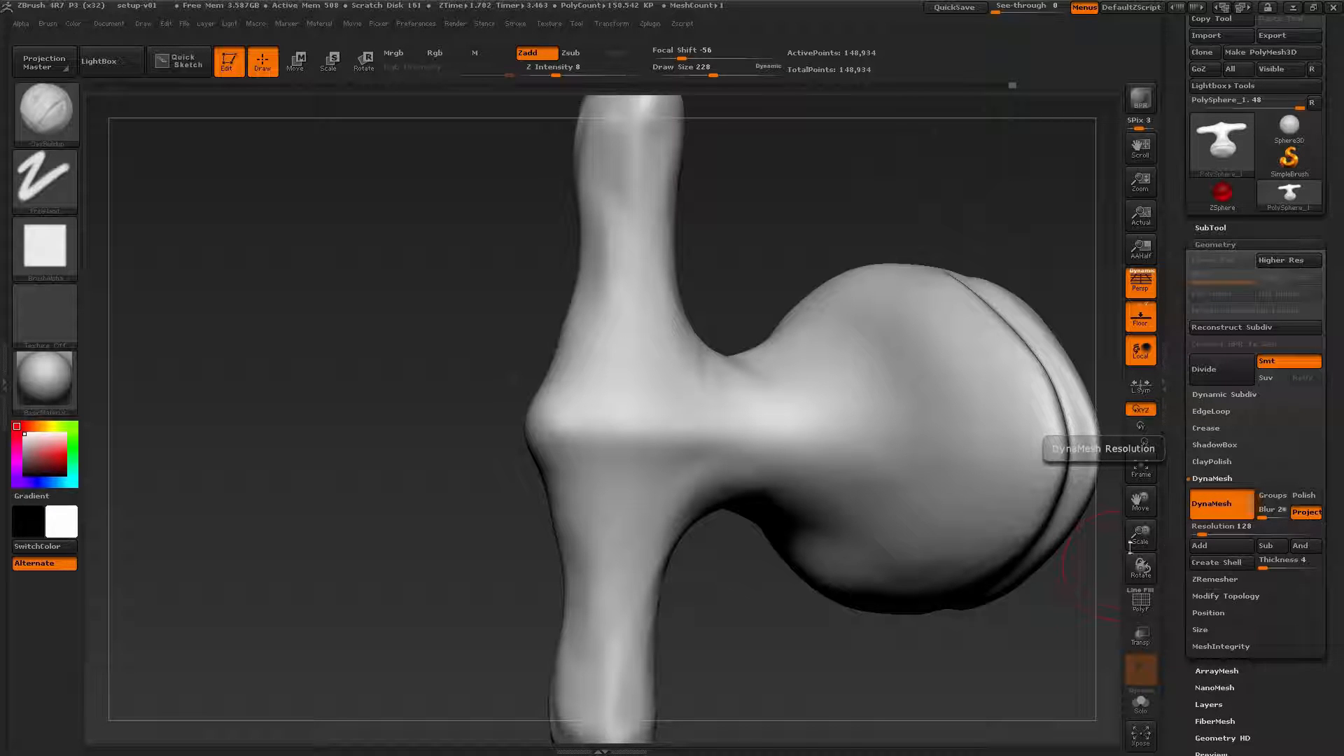
pyautogui.moveTo(1130, 548)
pyautogui.mouseDown()
pyautogui.moveTo(875, 504)
pyautogui.moveTo(562, 419)
pyautogui.mouseUp()
pyautogui.press('shift')
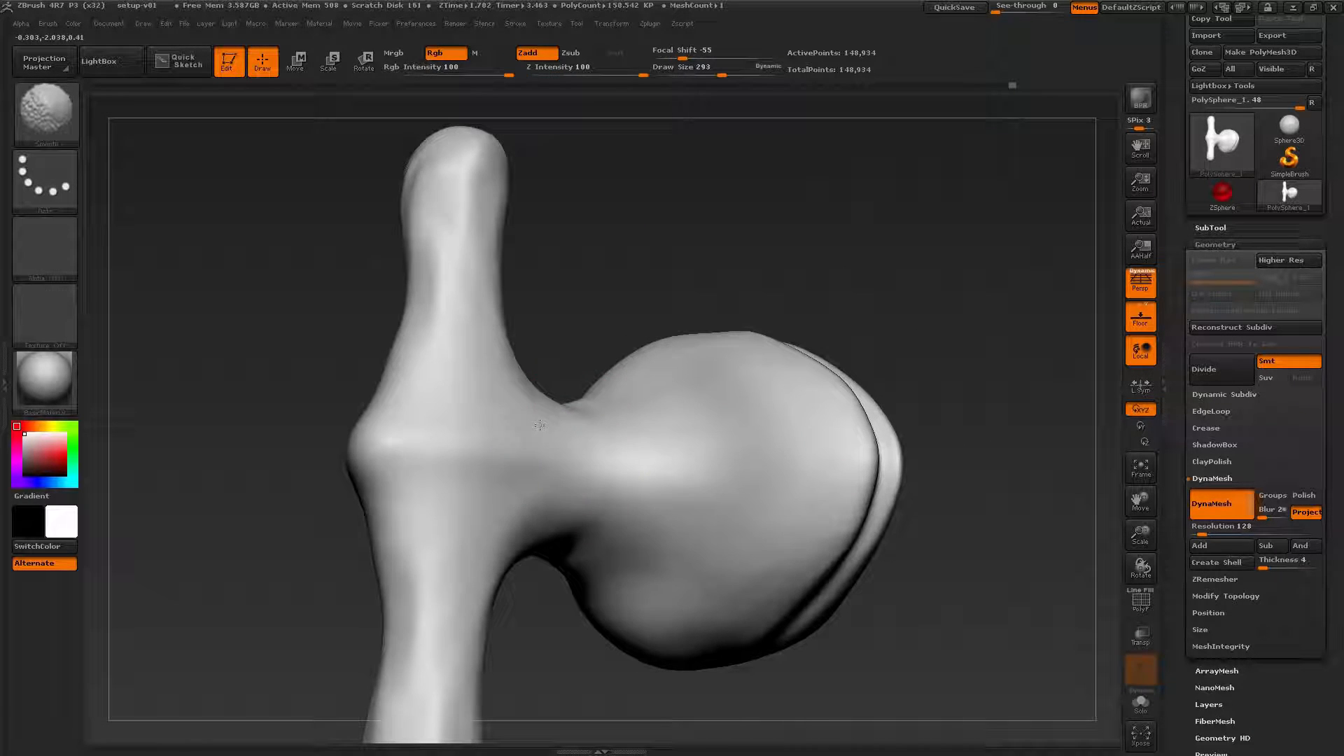
pyautogui.moveTo(542, 568)
pyautogui.mouseDown()
pyautogui.moveTo(585, 402)
pyautogui.moveTo(499, 299)
pyautogui.moveTo(434, 279)
pyautogui.mouseUp()
pyautogui.press('shift')
# Reshape the arm and the bulge at its base with the Move brush at draw sizes from 484 down to 372.
pyautogui.keyDown('alt'); pyautogui.moveTo(399, 177); pyautogui.dragTo(468, 295, button='right'); pyautogui.keyUp('alt')
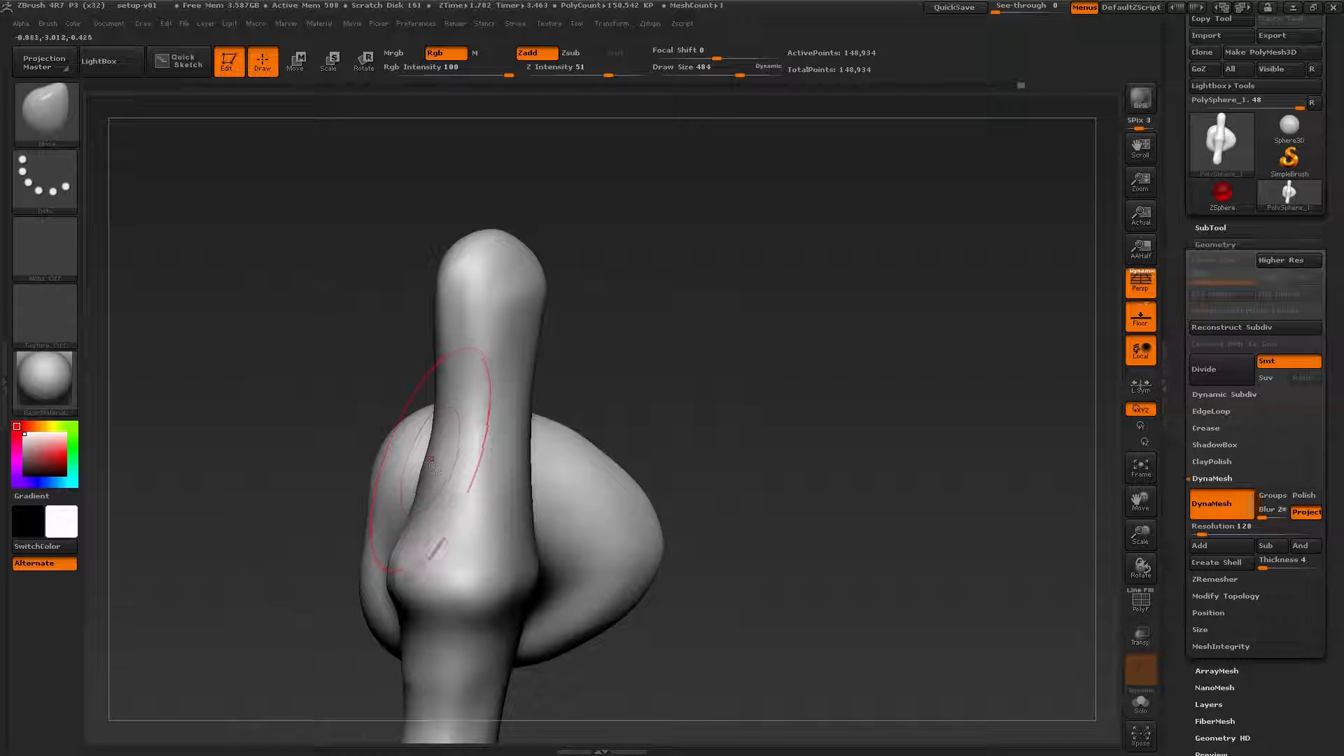
pyautogui.keyDown('alt'); pyautogui.moveTo(434, 471); pyautogui.dragTo(532, 396, button='right'); pyautogui.keyUp('alt')
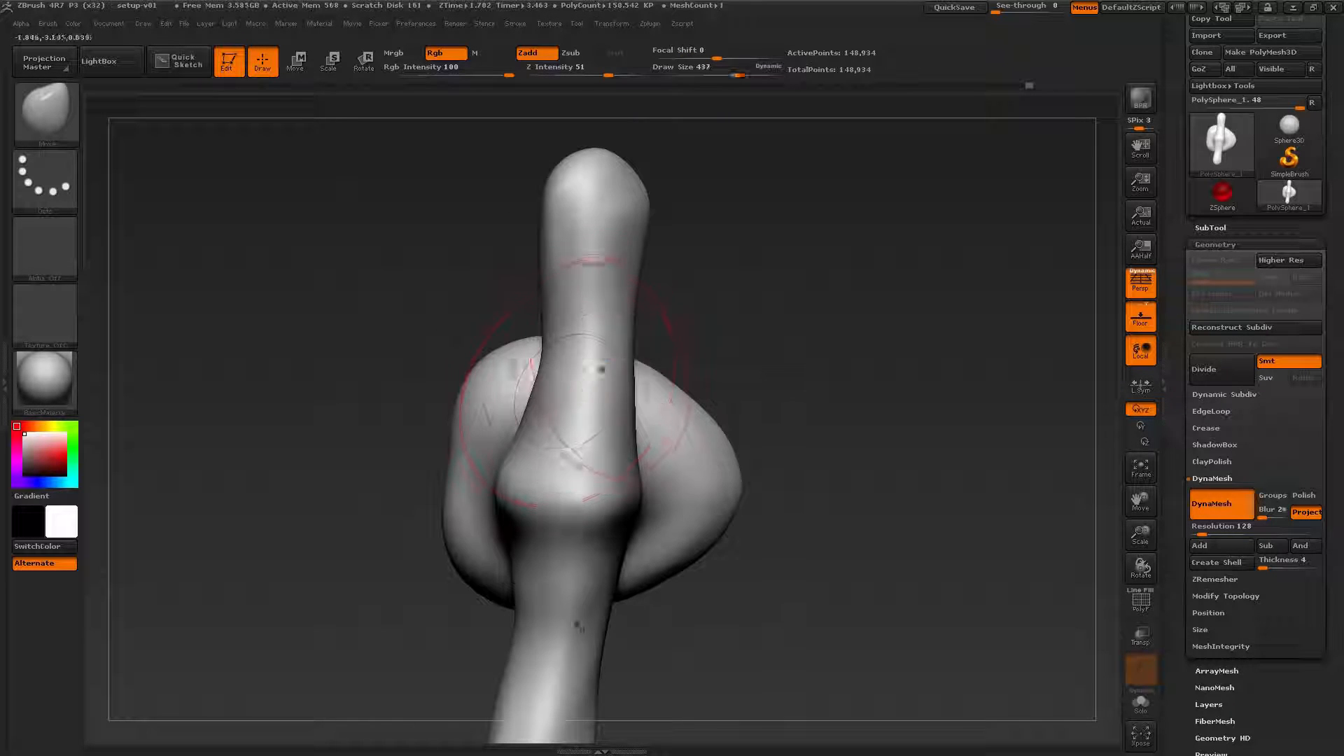
pyautogui.moveTo(711, 348); pyautogui.dragTo(630, 476, button='right')
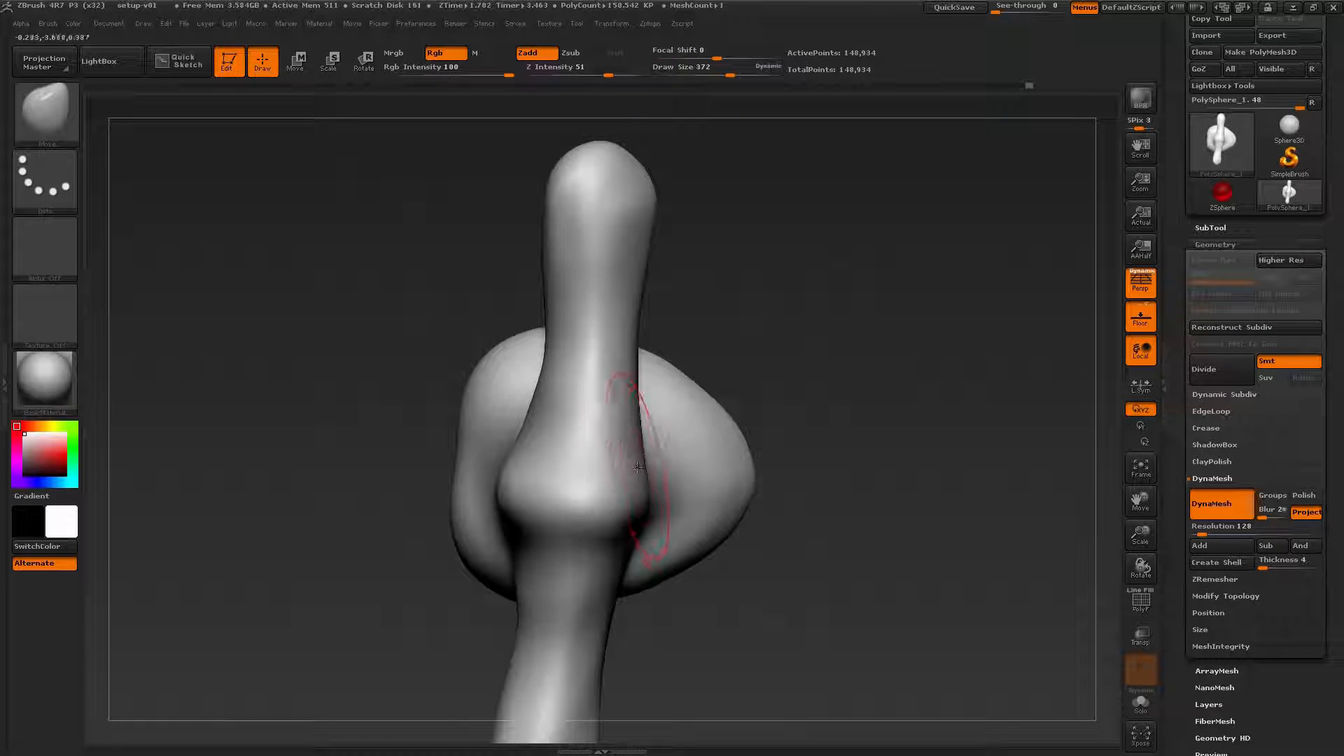
pyautogui.moveTo(620, 534)
pyautogui.mouseDown(button='right')
pyautogui.moveTo(558, 527)
pyautogui.moveTo(534, 501)
pyautogui.moveTo(585, 420)
pyautogui.moveTo(565, 376)
pyautogui.mouseUp(button='right')
# Set the draw size to 324 and smooth the central bulge and the surfaces of both arms.
pyautogui.press('s')
pyautogui.moveTo(565, 376); pyautogui.dragTo(561, 376)
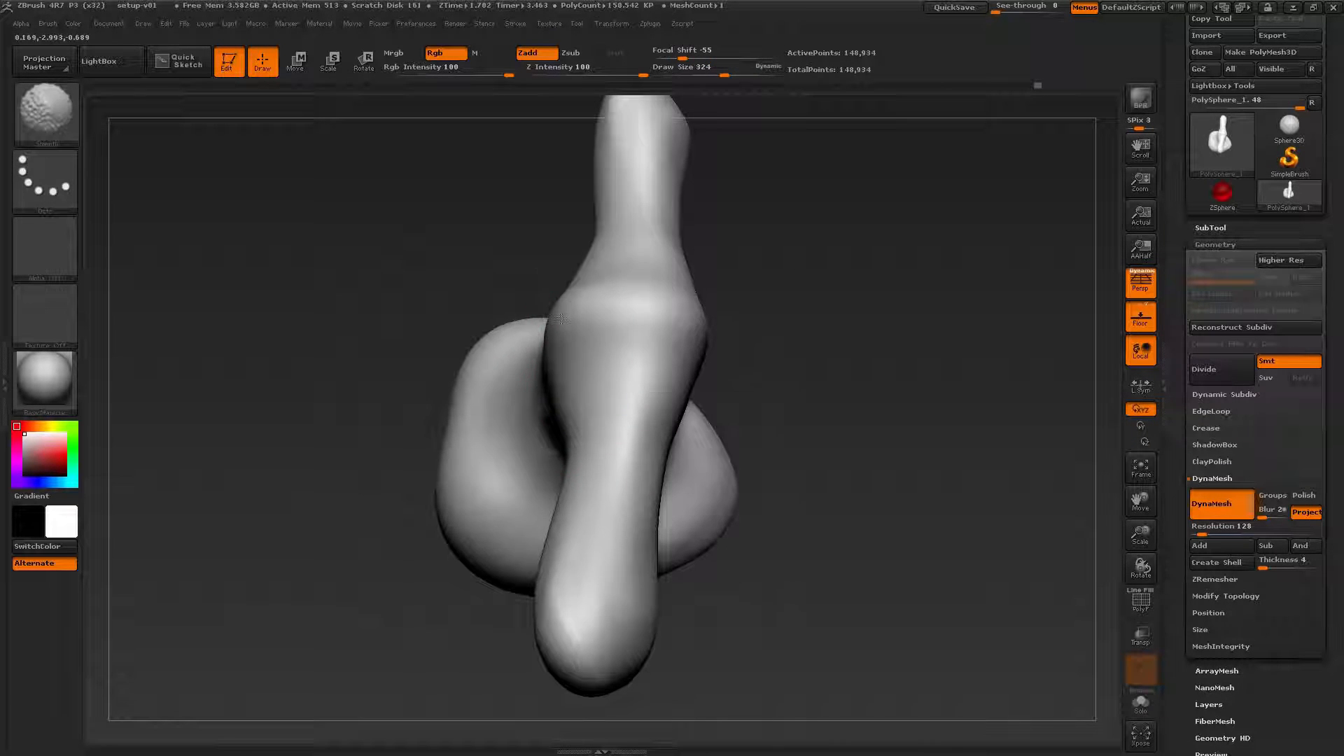
pyautogui.moveTo(560, 320)
pyautogui.mouseDown(button='right')
pyautogui.moveTo(532, 398)
pyautogui.moveTo(476, 448)
pyautogui.moveTo(528, 447)
pyautogui.moveTo(490, 490)
pyautogui.moveTo(427, 483)
pyautogui.mouseUp(button='right')
pyautogui.moveTo(493, 542)
pyautogui.mouseDown(button='right')
pyautogui.moveTo(600, 546)
pyautogui.moveTo(768, 336)
pyautogui.moveTo(798, 336)
pyautogui.mouseUp(button='right')
pyautogui.moveTo(798, 336); pyautogui.dragTo(809, 353)
pyautogui.moveTo(808, 483); pyautogui.dragTo(774, 405, button='right')
# Reshape the outer part of the arm with the Move brush at draw size 422, then at 344.
pyautogui.press('s')
pyautogui.moveTo(769, 405); pyautogui.dragTo(759, 405)
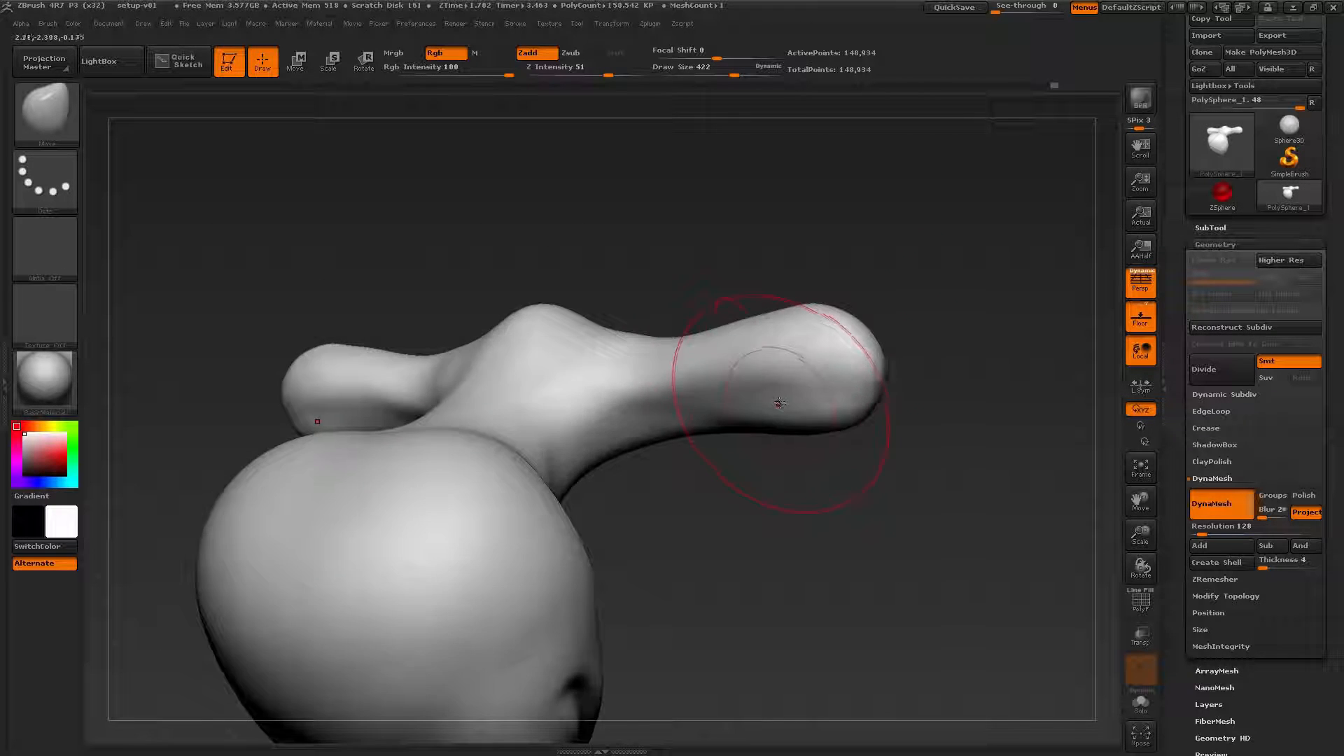
pyautogui.moveTo(865, 403); pyautogui.dragTo(784, 397, button='right')
pyautogui.press('s')
pyautogui.moveTo(786, 398); pyautogui.dragTo(778, 398)
pyautogui.moveTo(782, 389)
pyautogui.mouseDown(button='right')
pyautogui.moveTo(805, 332)
pyautogui.moveTo(773, 434)
pyautogui.mouseUp(button='right')
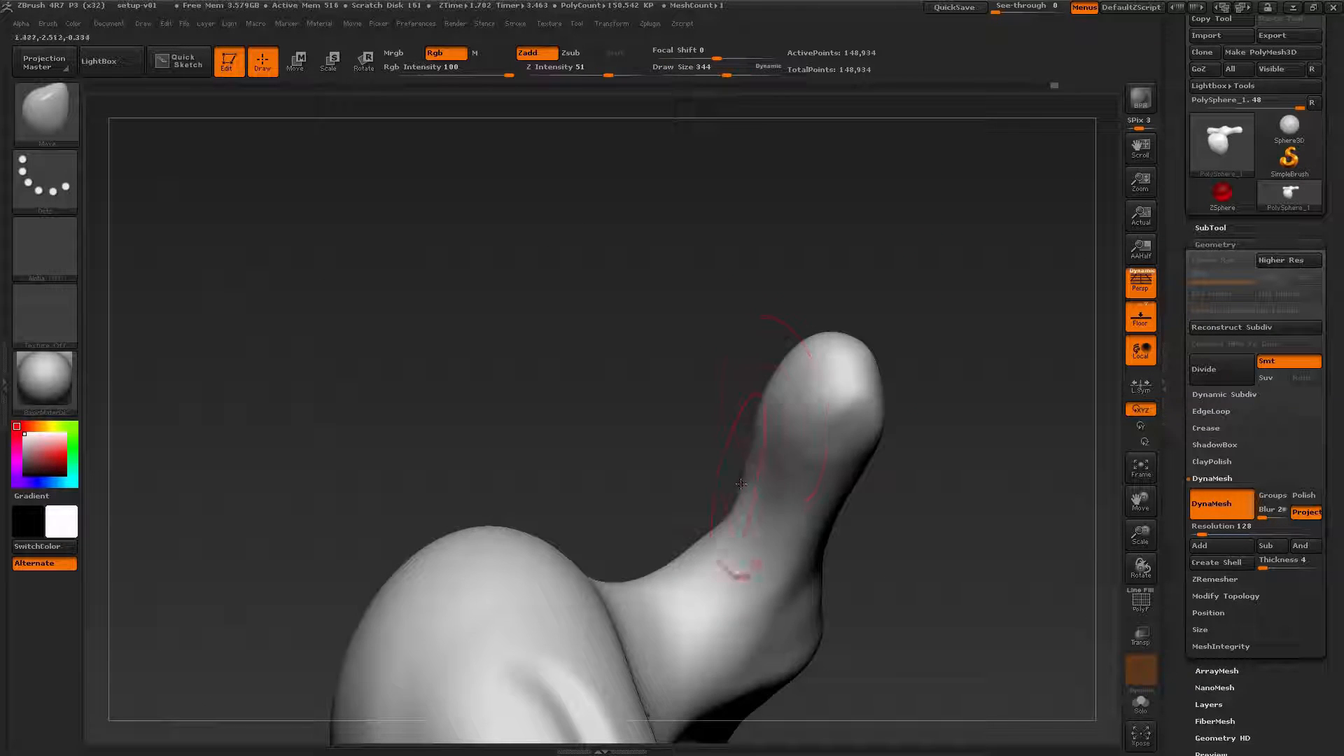
# Adjust the draw size and smooth the narrow section and rounded tip of the arm.
pyautogui.moveTo(741, 484); pyautogui.dragTo(704, 405, button='right')
pyautogui.press('s')
pyautogui.moveTo(704, 405); pyautogui.dragTo(710, 404)
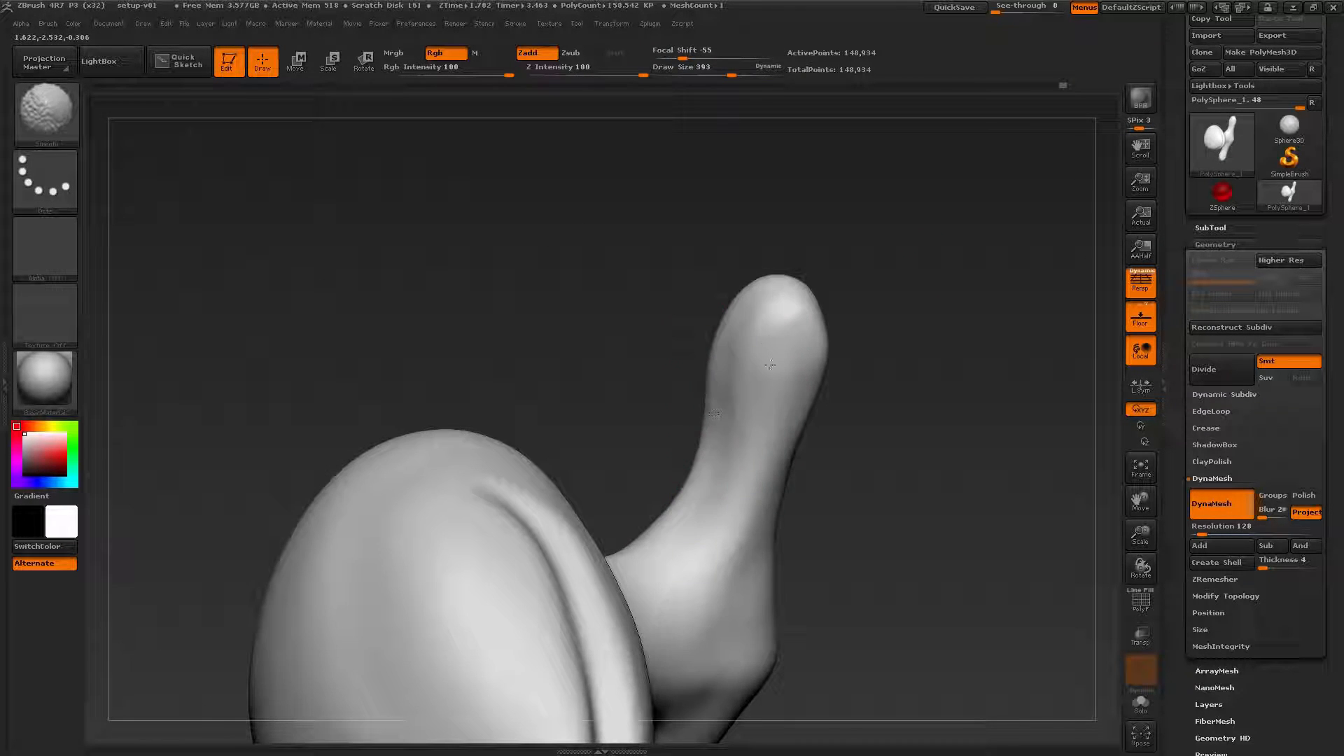
pyautogui.moveTo(779, 346); pyautogui.dragTo(728, 339, button='right')
# Set the Move brush's draw size to 305 and adjust the contour of the central bulge between the arms.
pyautogui.moveTo(993, 471)
pyautogui.keyDown('alt'); pyautogui.mouseDown(button='right')
pyautogui.moveTo(915, 417)
pyautogui.moveTo(670, 354)
pyautogui.moveTo(798, 476)
pyautogui.moveTo(783, 470)
pyautogui.mouseUp(button='right'); pyautogui.keyUp('alt')
pyautogui.moveTo(775, 464); pyautogui.dragTo(787, 468)
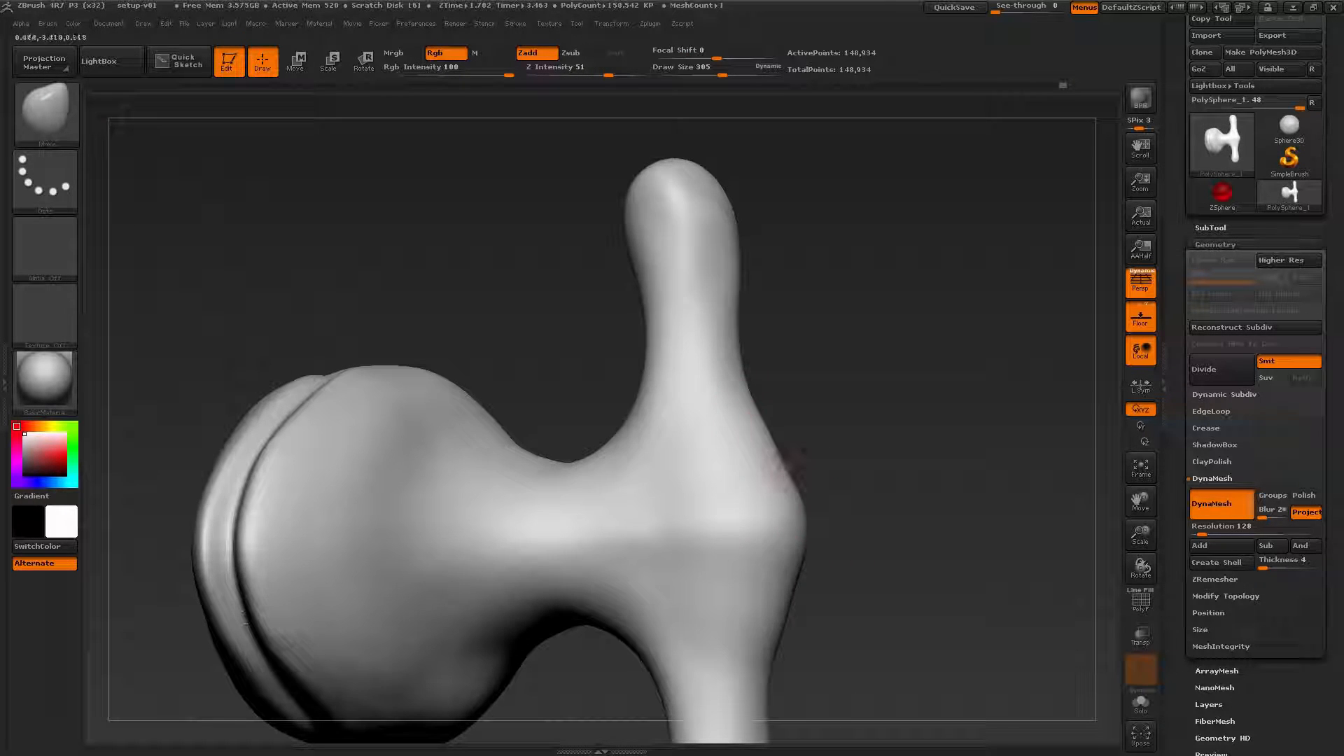
pyautogui.moveTo(786, 602); pyautogui.dragTo(742, 532, button='right')
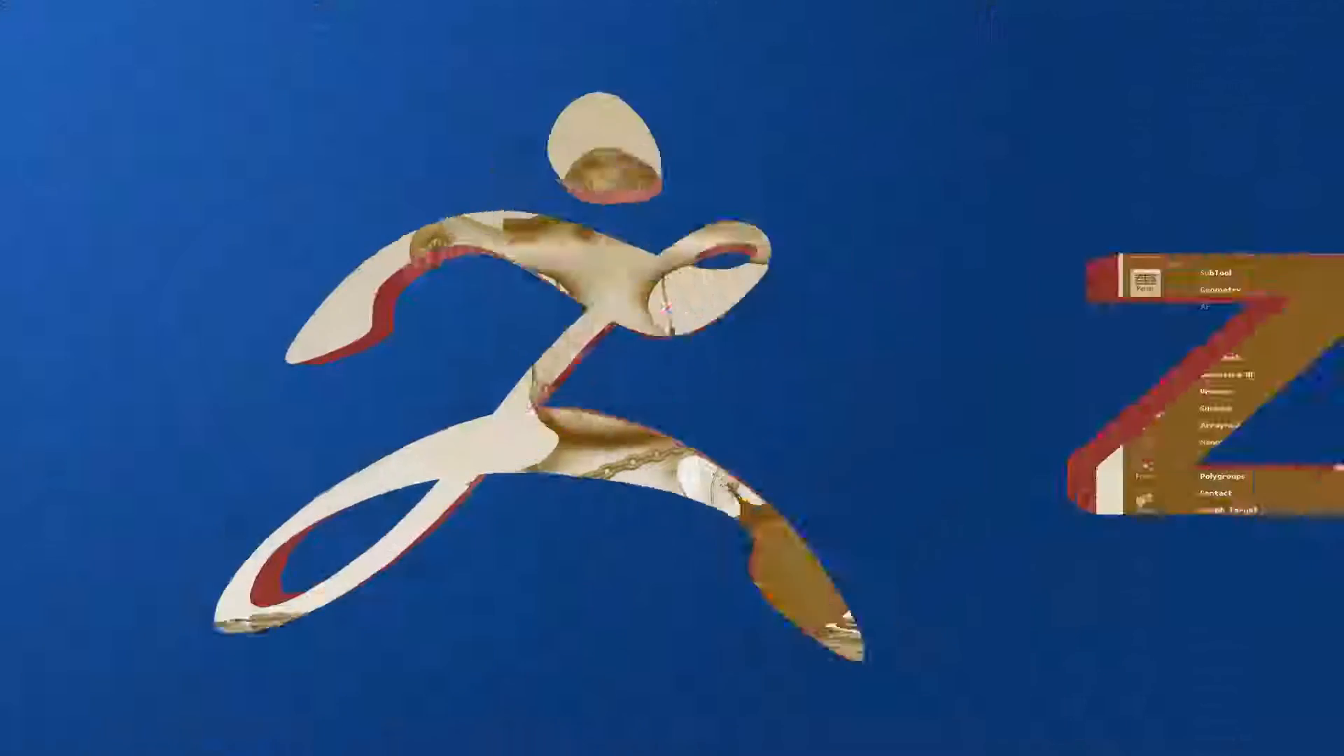